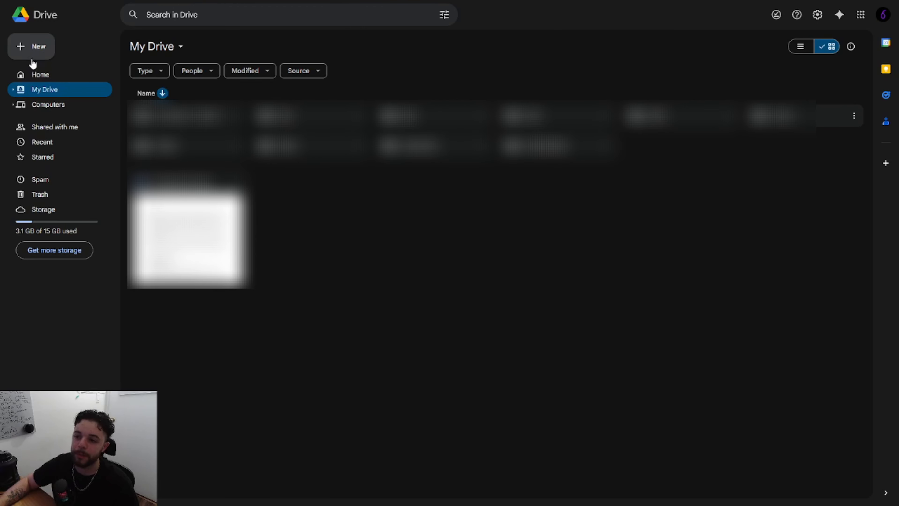
# Create a Google Form titled "Human Prompt" with description "Once you submit the form, you will receive an email within 2 minutes containing the human prompt :)".
pyautogui.click(32, 56)
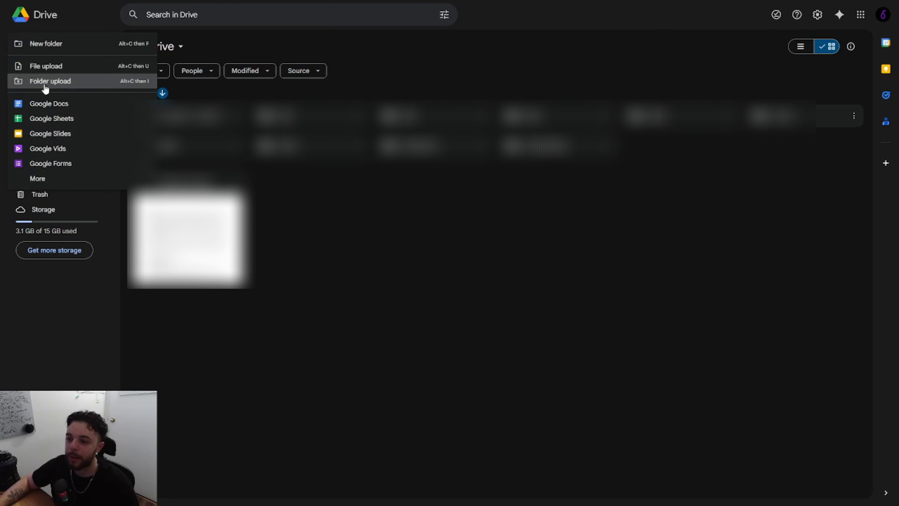
pyautogui.click(63, 162)
pyautogui.tripleClick(307, 78)
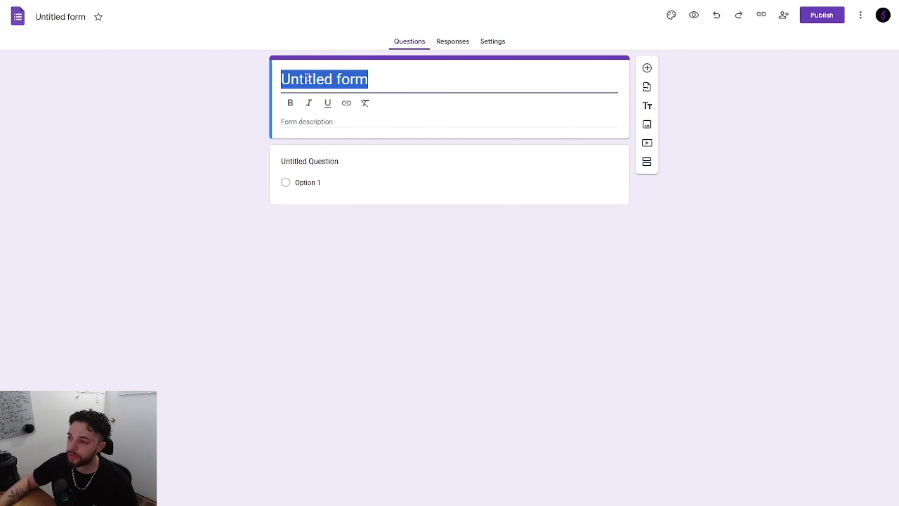
pyautogui.write('Human Prompt')
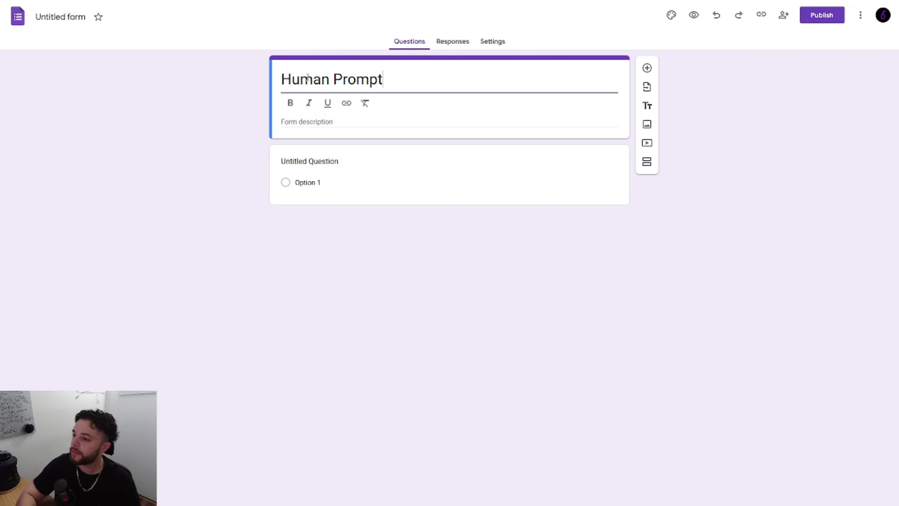
pyautogui.click(381, 123)
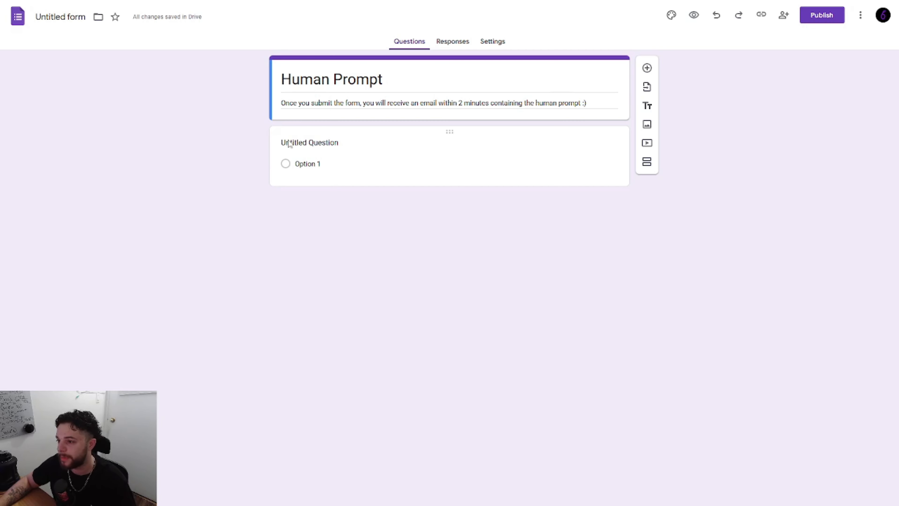
# Turn the form's untitled question into a short-answer question called "Name".
pyautogui.click(299, 142)
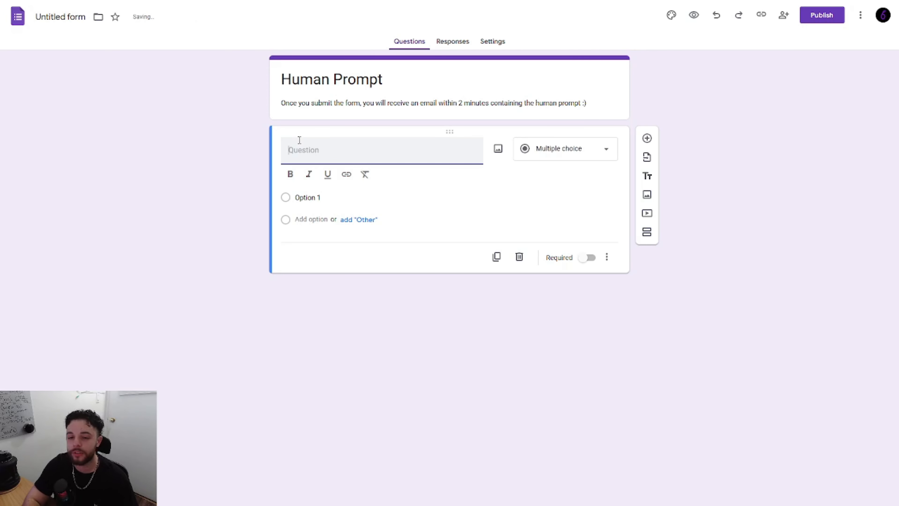
pyautogui.write('Name')
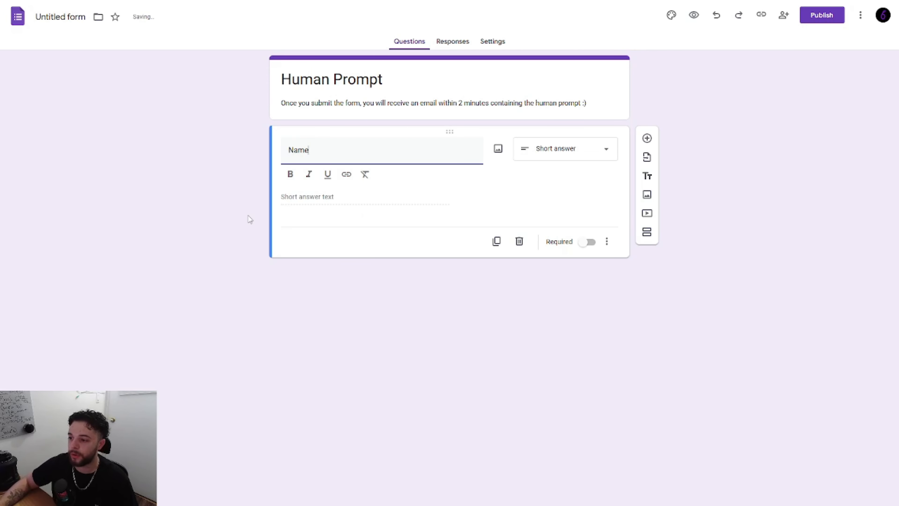
pyautogui.click(231, 235)
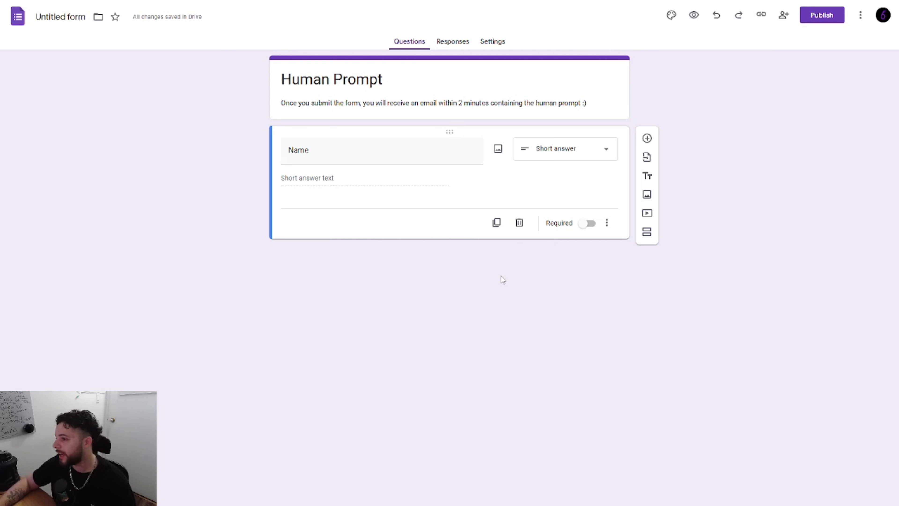
# Set the form to collect email addresses through Responder input and return to its questions.
pyautogui.click(493, 44)
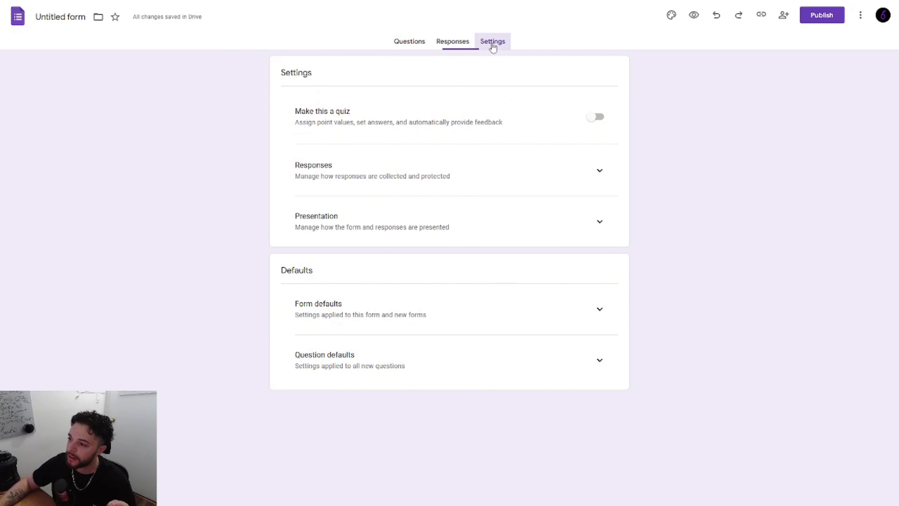
pyautogui.click(599, 171)
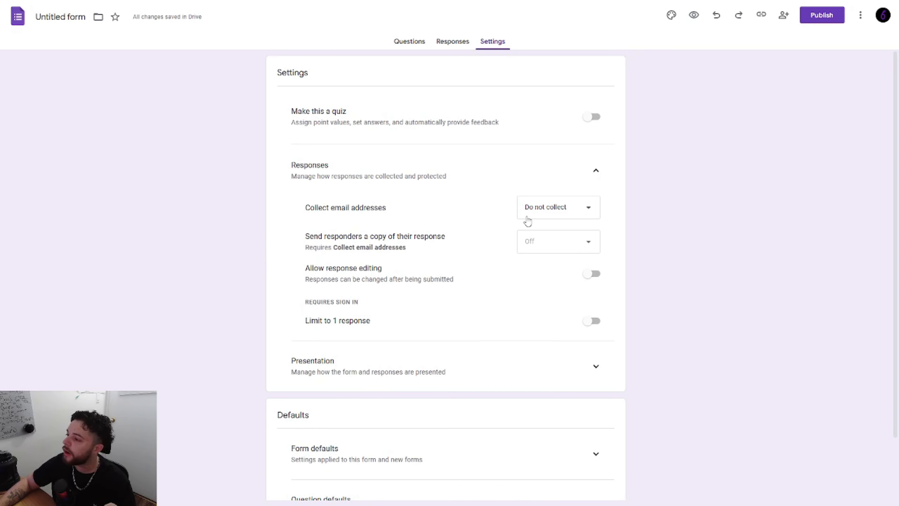
pyautogui.click(533, 219)
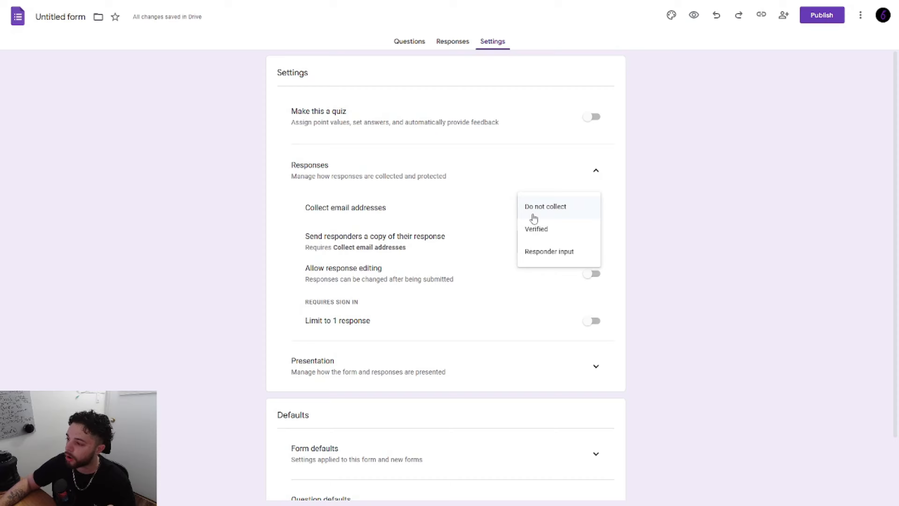
pyautogui.click(539, 256)
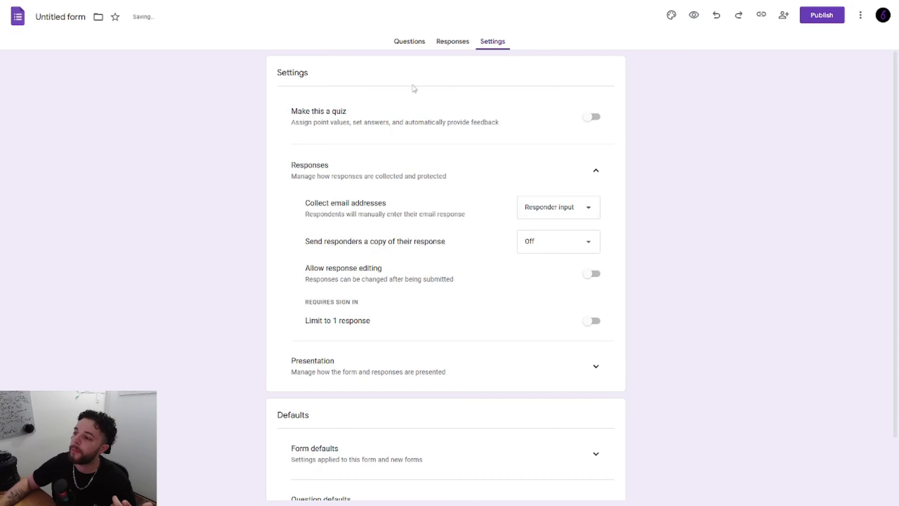
pyautogui.click(411, 43)
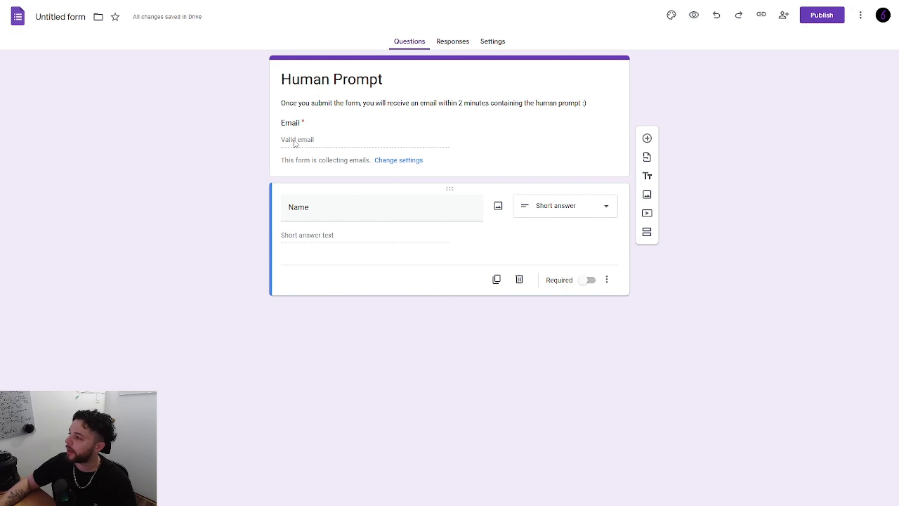
# Name the form file "Human Prompt" and link its responses to a new spreadsheet named "Human Prompt (Responses)".
pyautogui.click(54, 18)
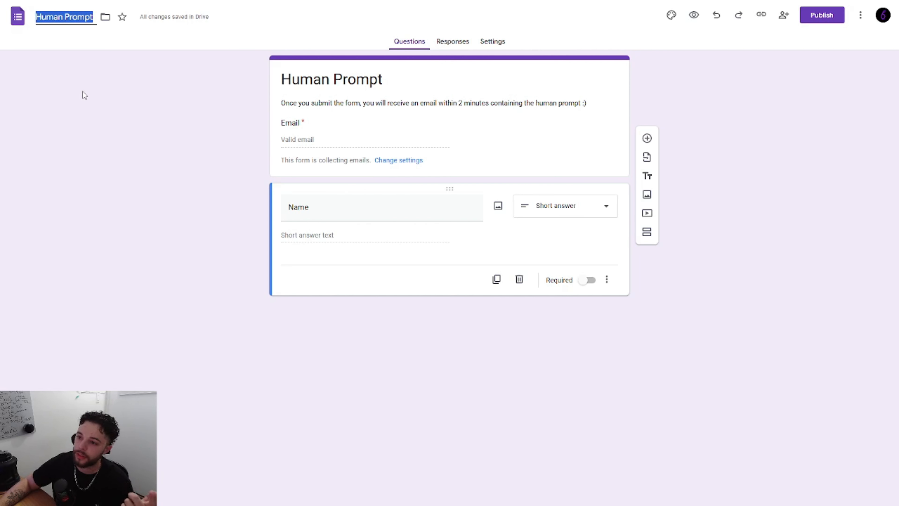
pyautogui.click(89, 101)
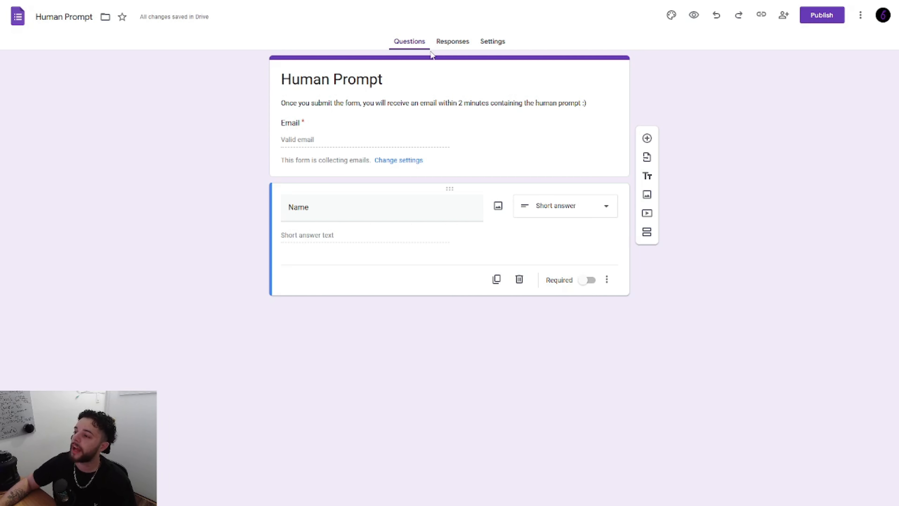
pyautogui.click(449, 45)
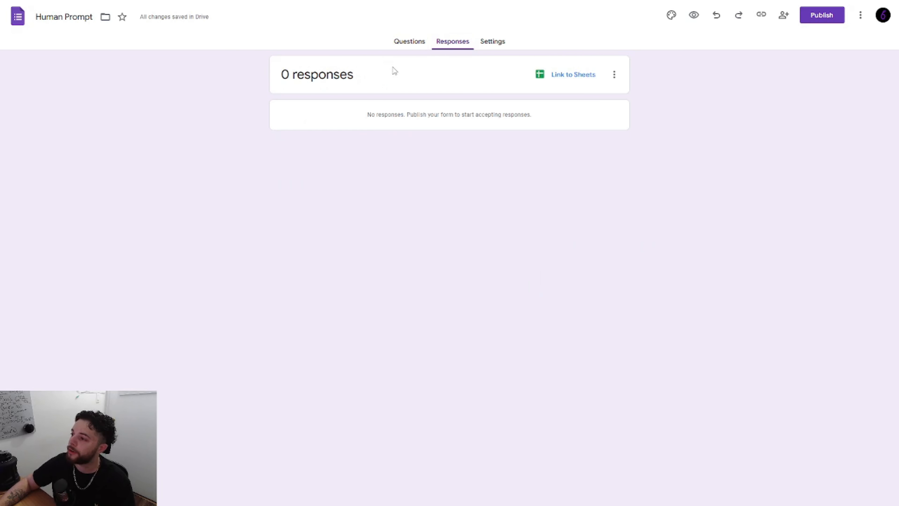
pyautogui.click(557, 85)
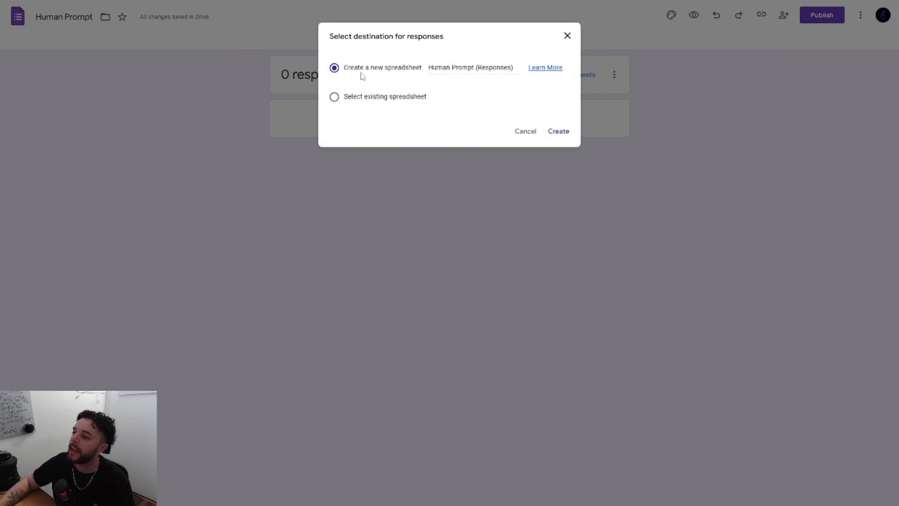
pyautogui.click(429, 72)
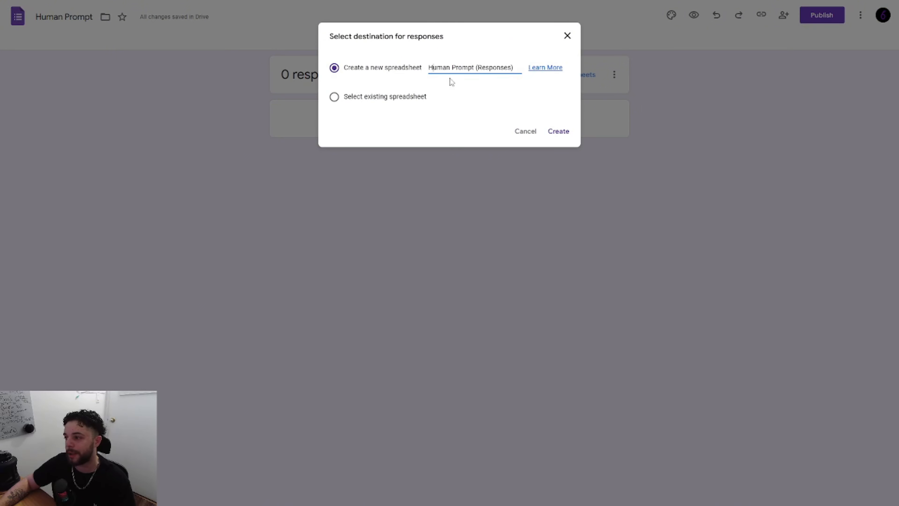
pyautogui.click(554, 132)
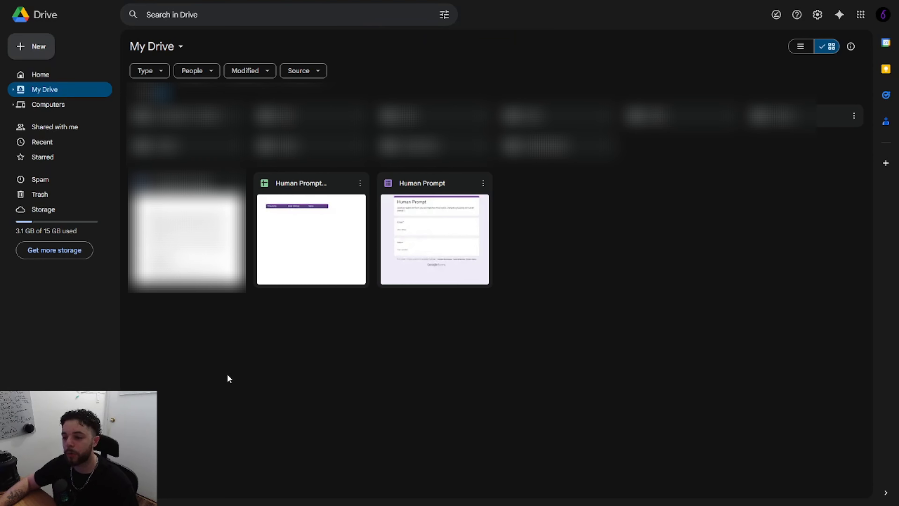
# Create a new Google Sheets spreadsheet from Google Drive and name it "master email list".
pyautogui.click(48, 53)
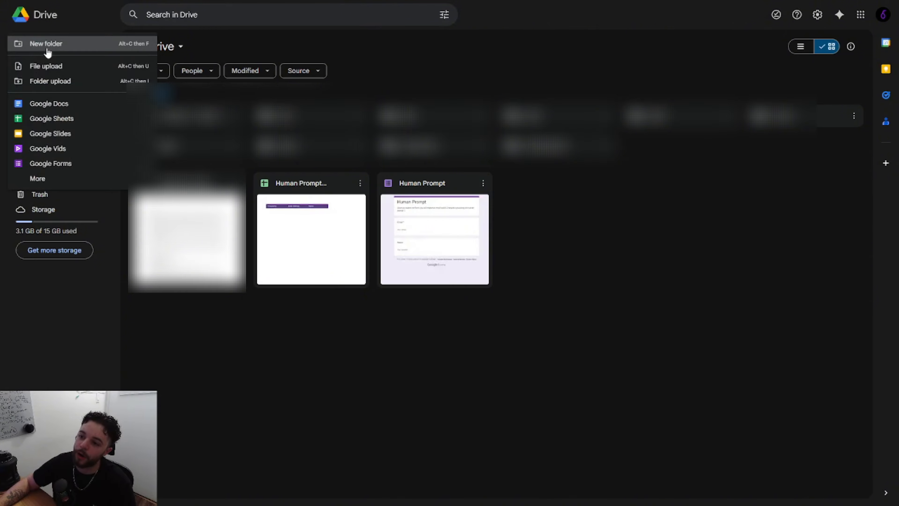
pyautogui.click(48, 118)
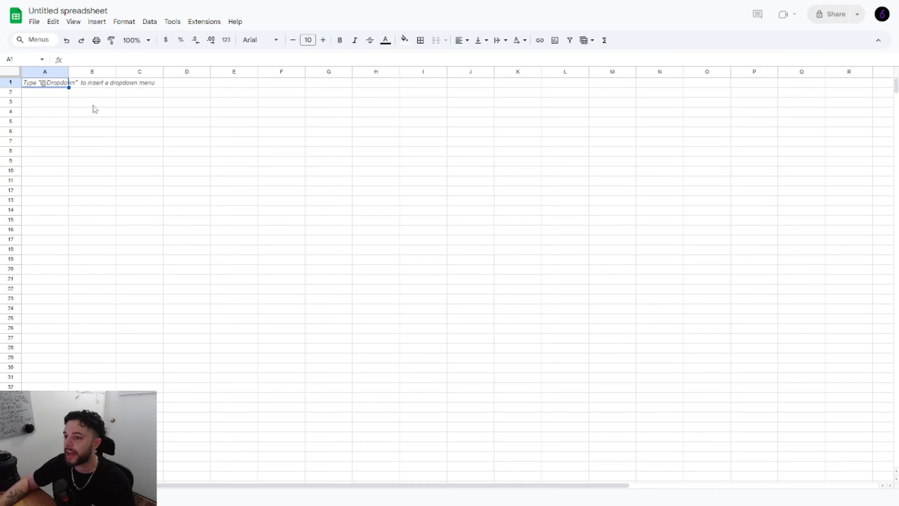
pyautogui.click(66, 11)
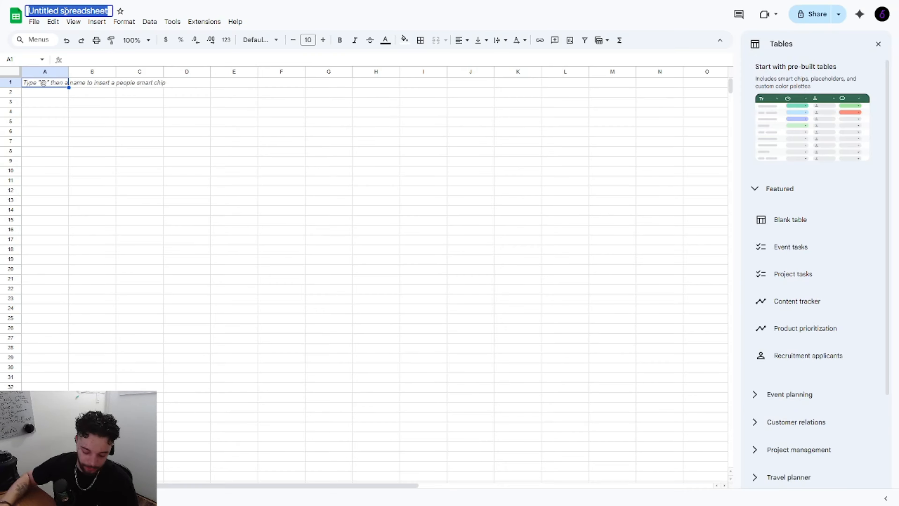
pyautogui.write('master email list')
# Enter the column headers timestamp, Name and Email in cells A1 to C1.
pyautogui.click(38, 83)
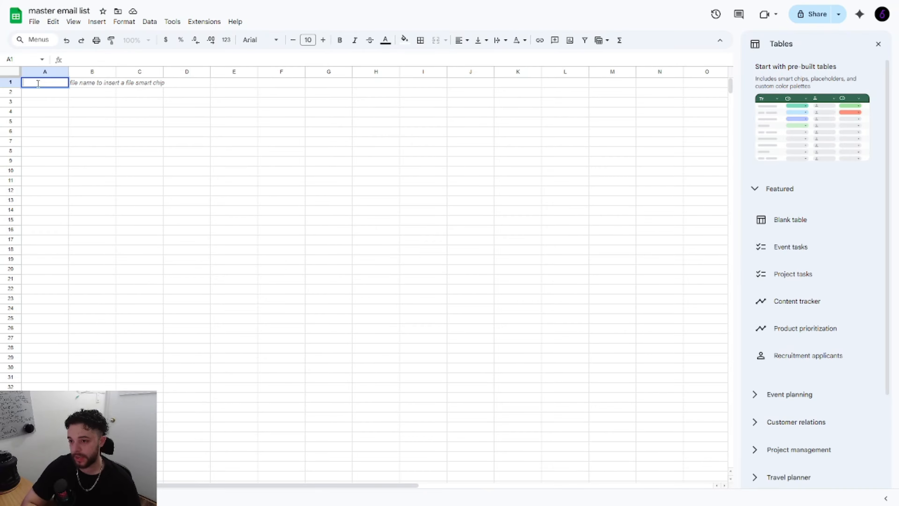
pyautogui.write('timestamp')
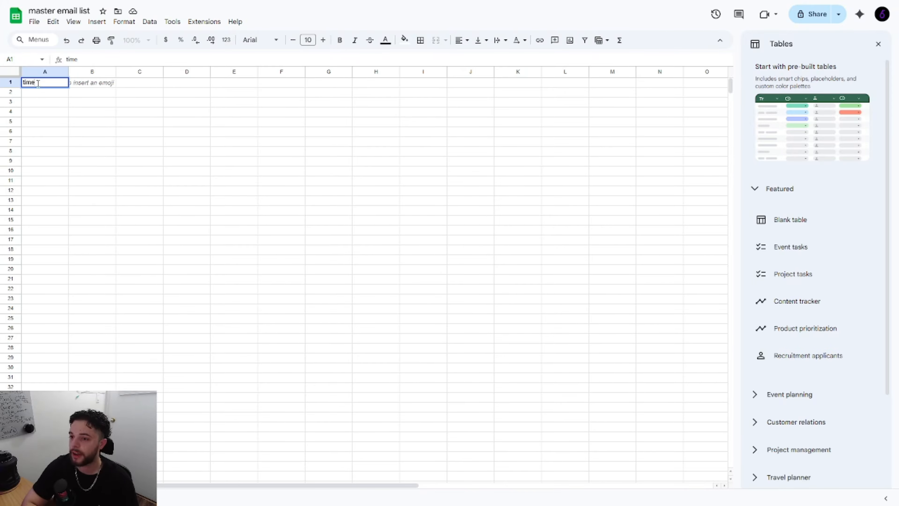
pyautogui.press('Tab')
pyautogui.write('Name')
pyautogui.press('Tab')
pyautogui.write('Email')
pyautogui.click(203, 143)
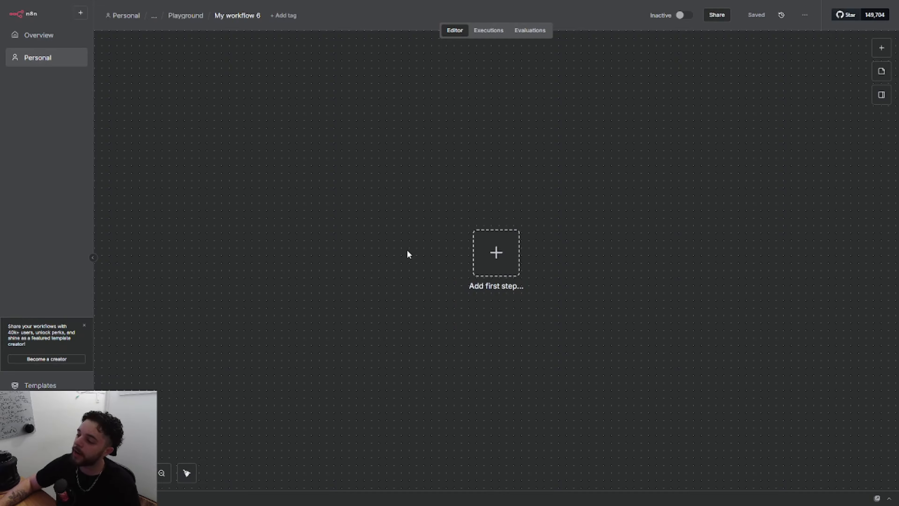
# Switch to the empty n8n workflow and add a Google Sheets "On row added" trigger as its first step.
pyautogui.click(513, 258)
pyautogui.write('goo')
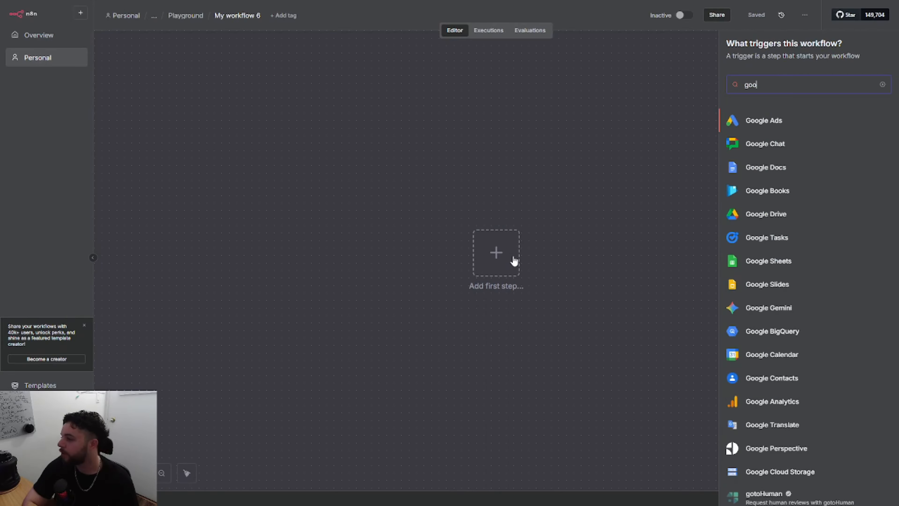
pyautogui.write('gle sheets')
pyautogui.press('Return')
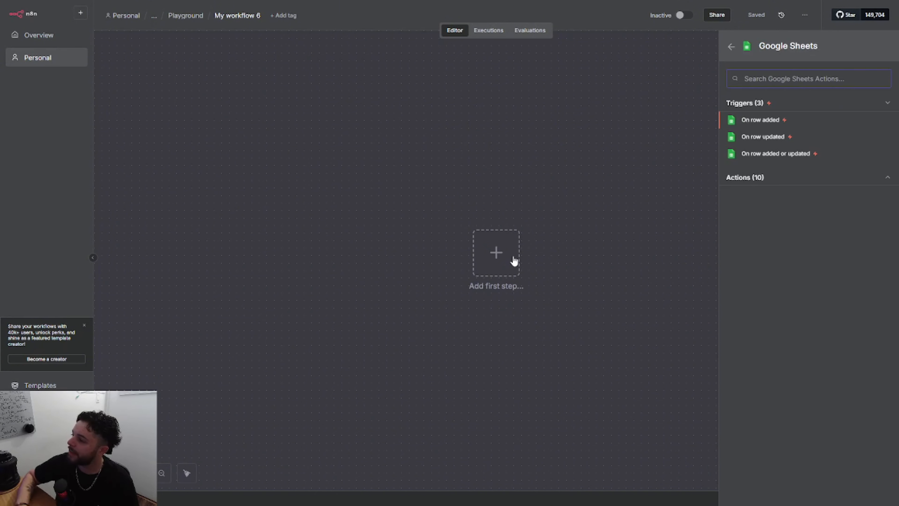
pyautogui.click(744, 121)
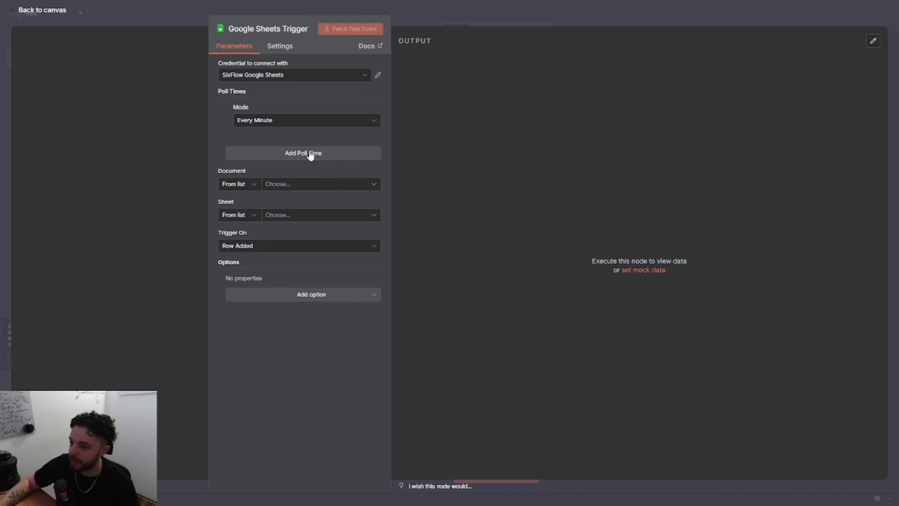
# Point the trigger to the document "Human Prompt (Responses)" and the sheet "Form Responses 1", and return to the canvas.
pyautogui.click(293, 188)
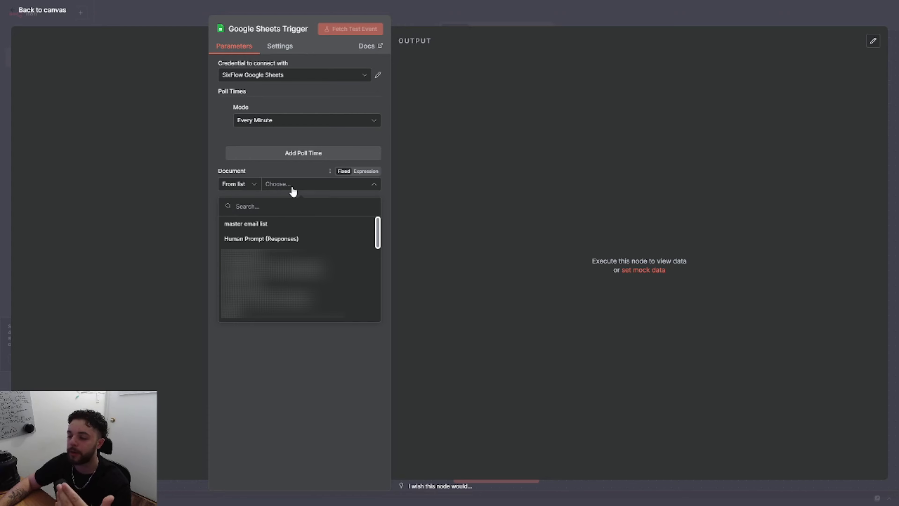
pyautogui.click(247, 238)
pyautogui.click(278, 216)
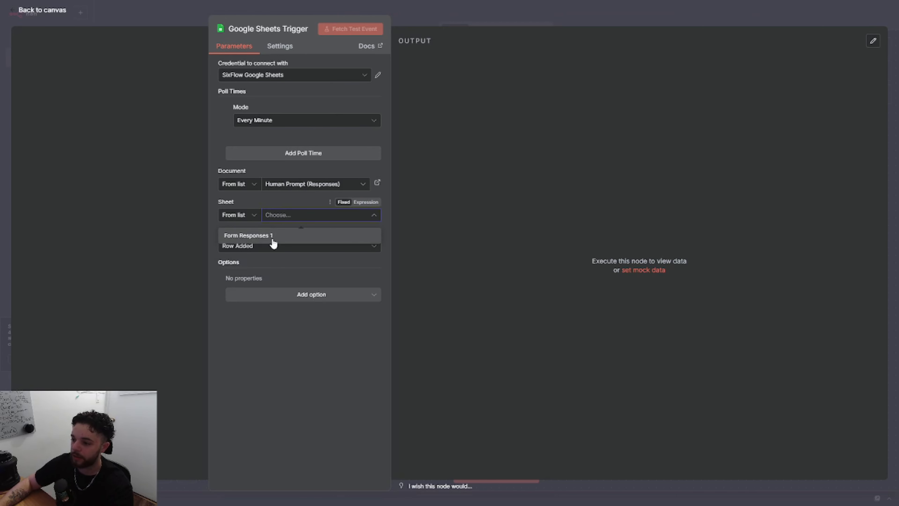
pyautogui.click(272, 236)
pyautogui.click(49, 10)
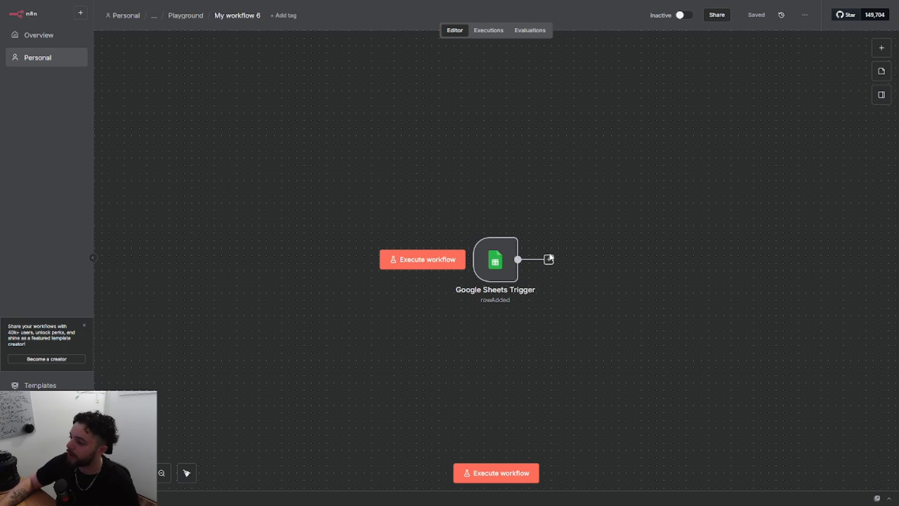
# Add a Google Sheets "Append row in sheet" node after the Google Sheets trigger.
pyautogui.click(548, 259)
pyautogui.write('google she')
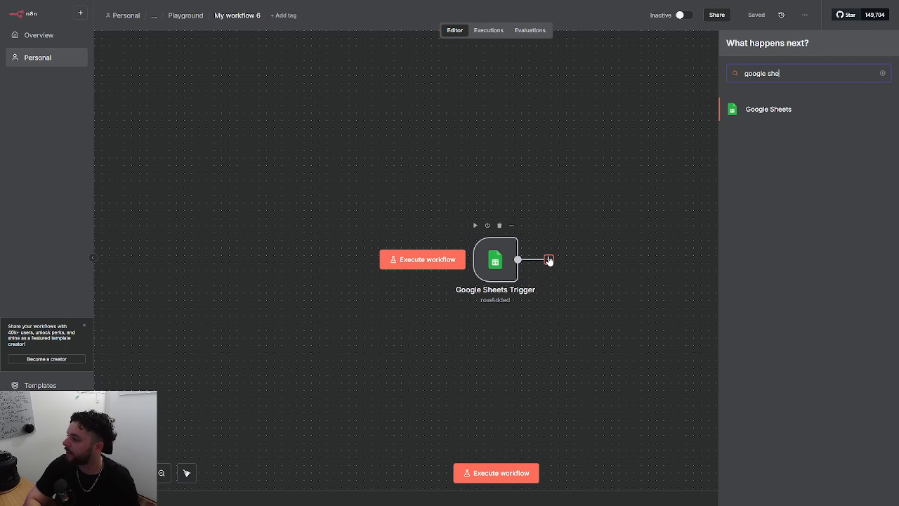
pyautogui.press('Return')
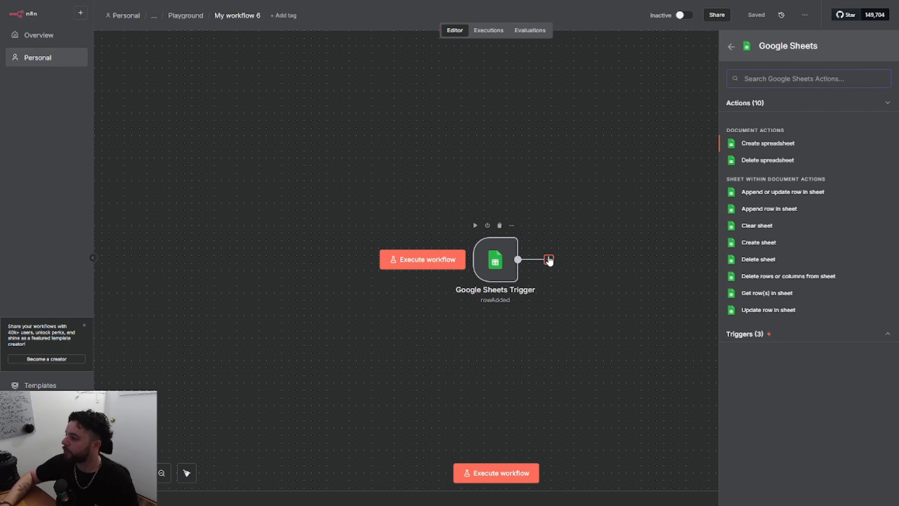
pyautogui.click(748, 210)
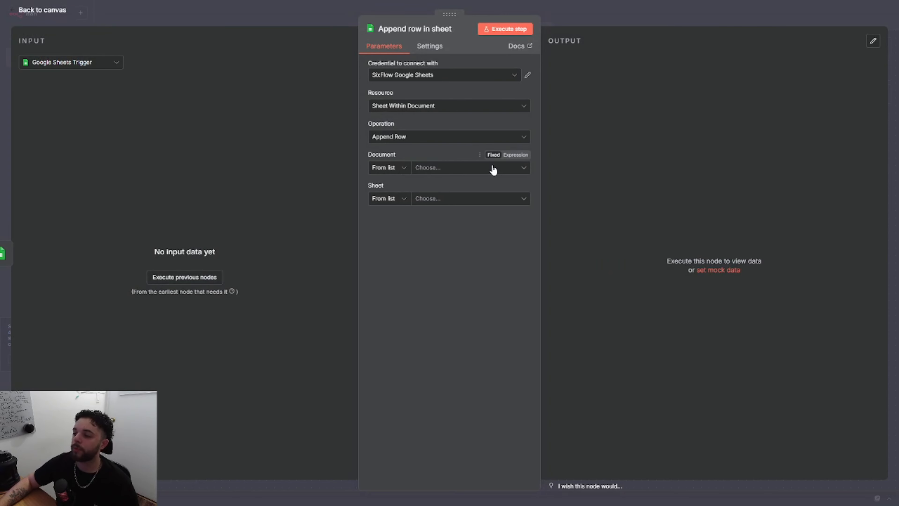
# Set the append node's document to "master email list" and its sheet to Sheet1.
pyautogui.click(494, 169)
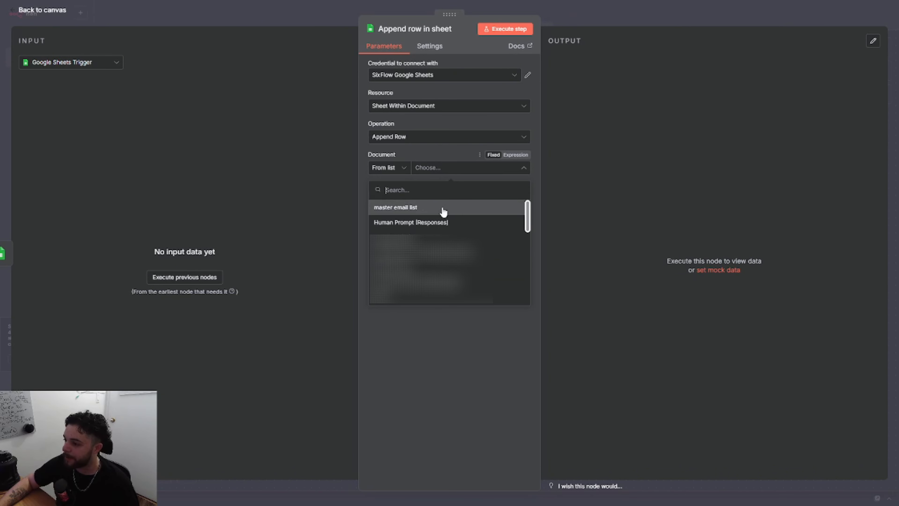
pyautogui.click(442, 209)
pyautogui.click(449, 201)
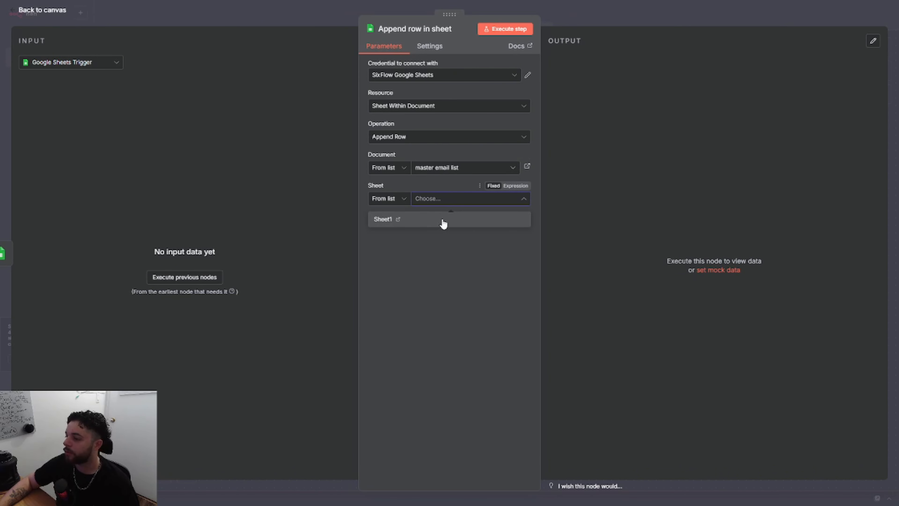
pyautogui.click(441, 219)
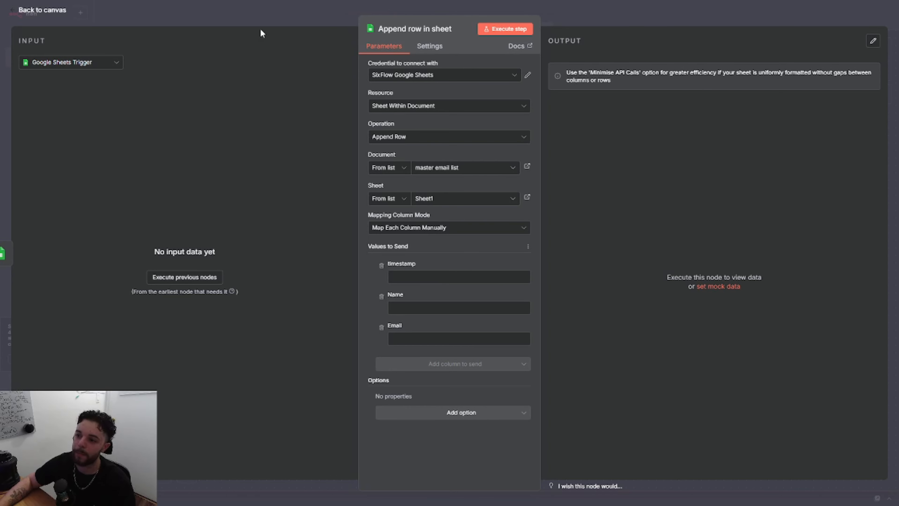
# Return to the canvas and add an HTTP Request node after the "Append row in sheet" node.
pyautogui.click(226, 15)
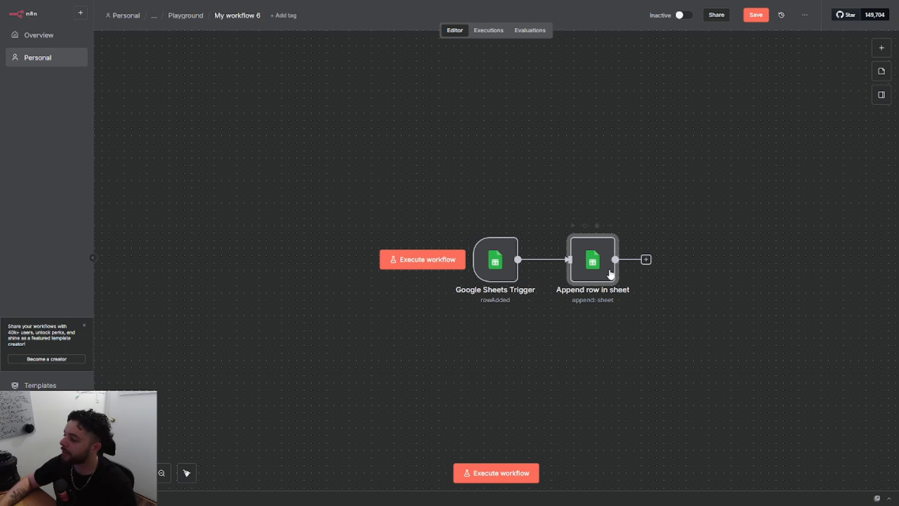
pyautogui.click(646, 260)
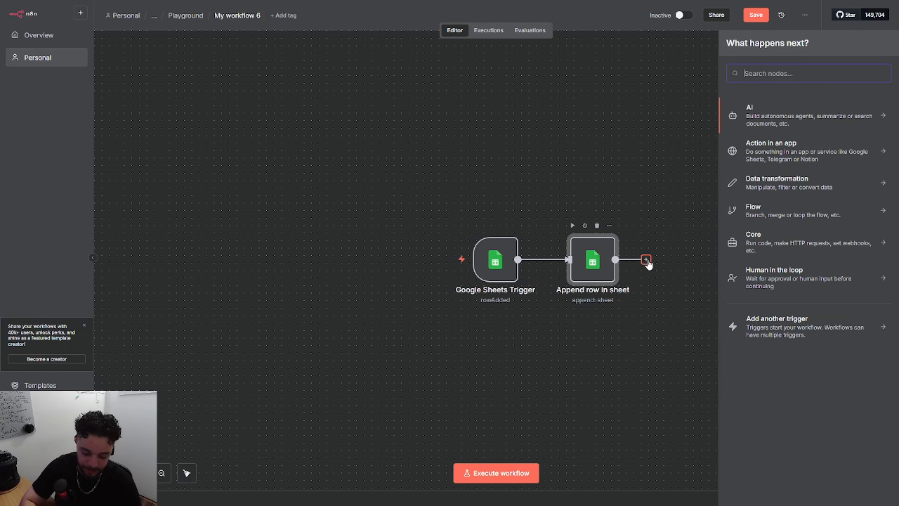
pyautogui.write('http request')
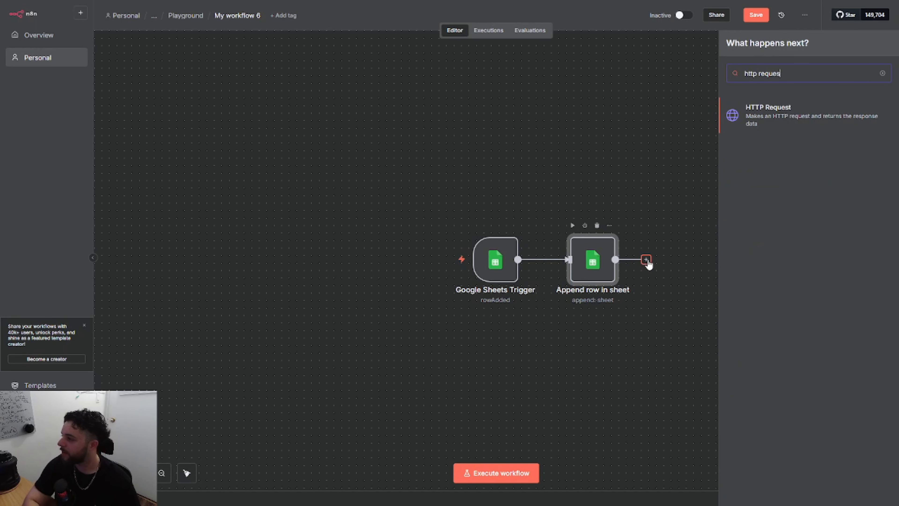
pyautogui.press('Return')
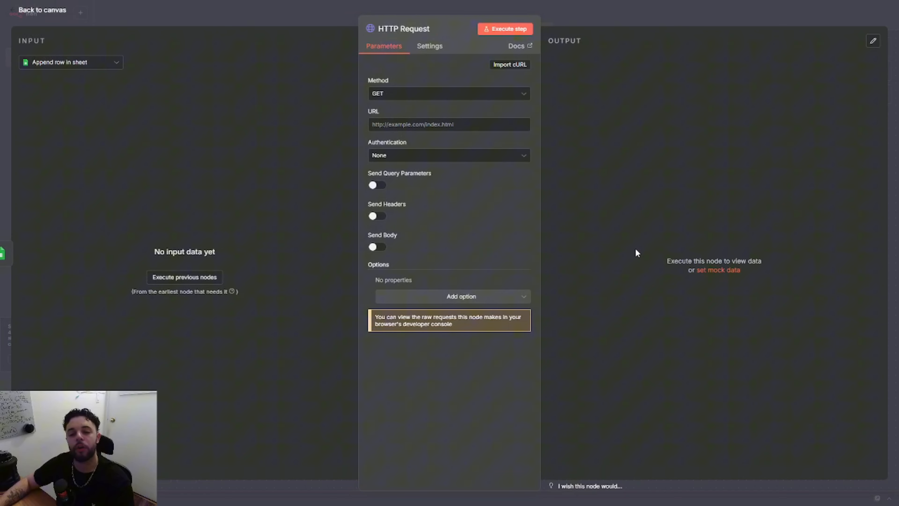
pyautogui.click(412, 93)
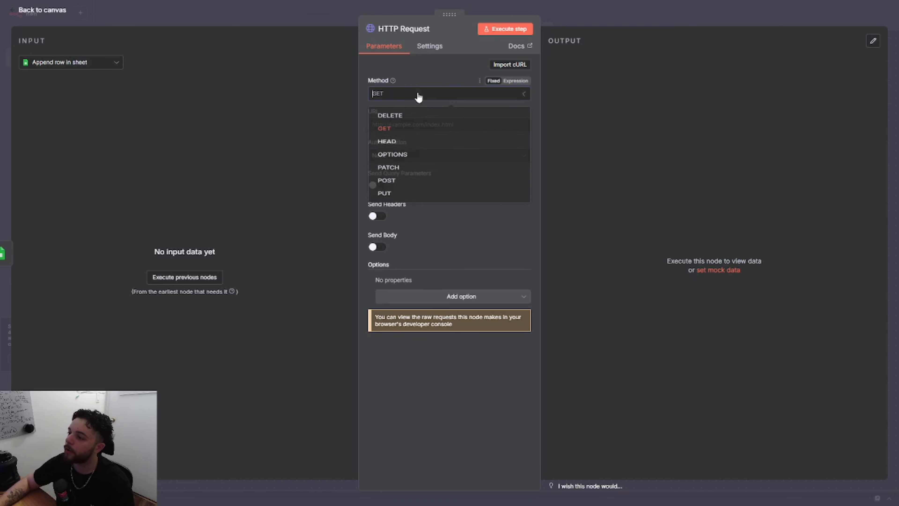
pyautogui.click(386, 198)
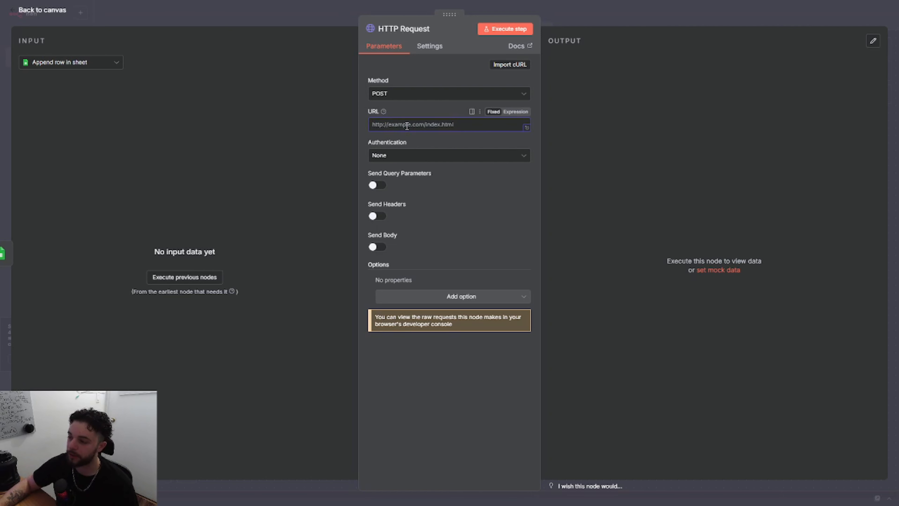
pyautogui.write('https://api.resend.com/emails')
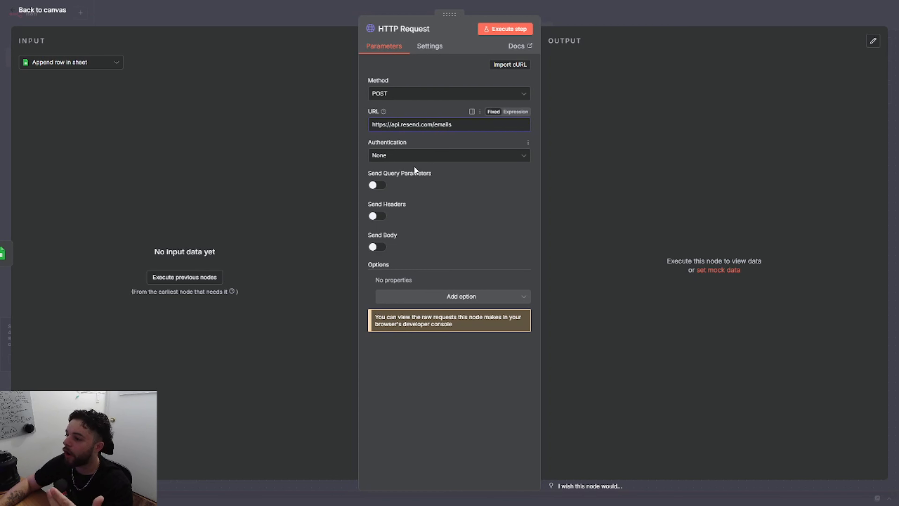
# Enable sending headers and add an "Authorization" header with the value prefix "Bearer".
pyautogui.click(377, 218)
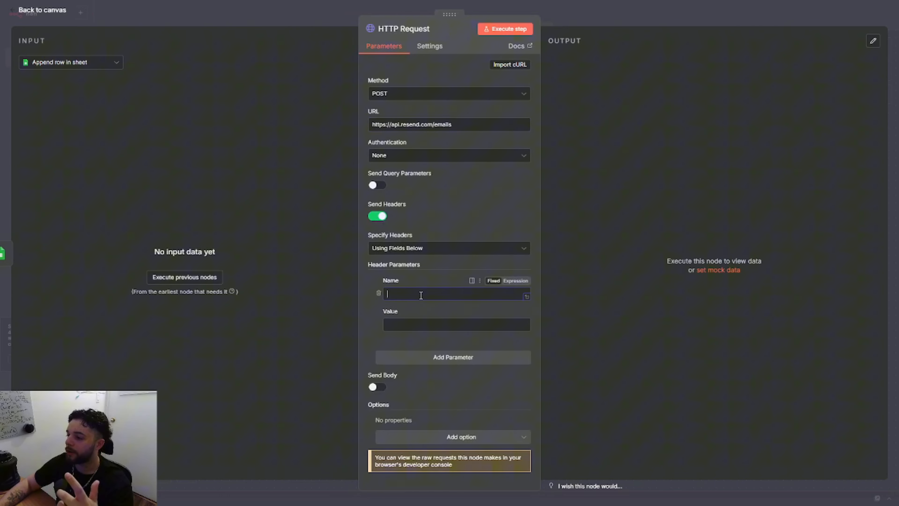
pyautogui.write('Aut')
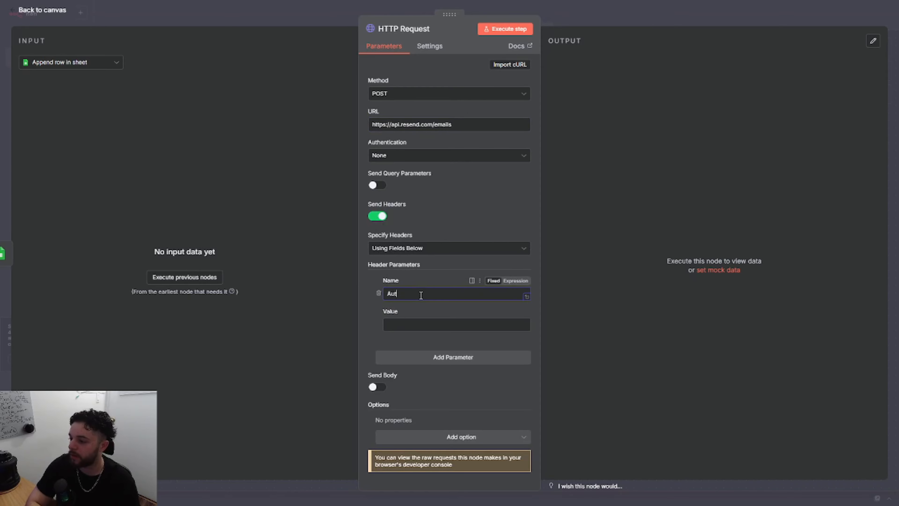
pyautogui.write('horization')
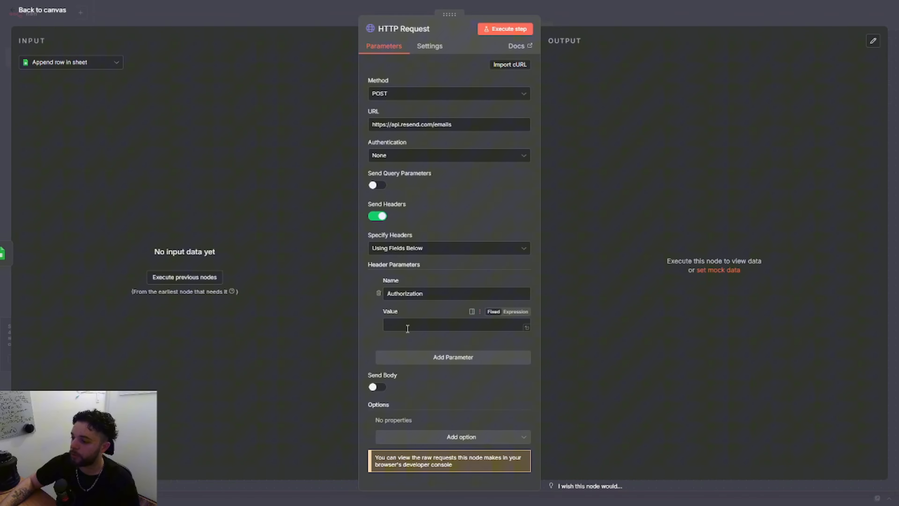
pyautogui.write('Bearer')
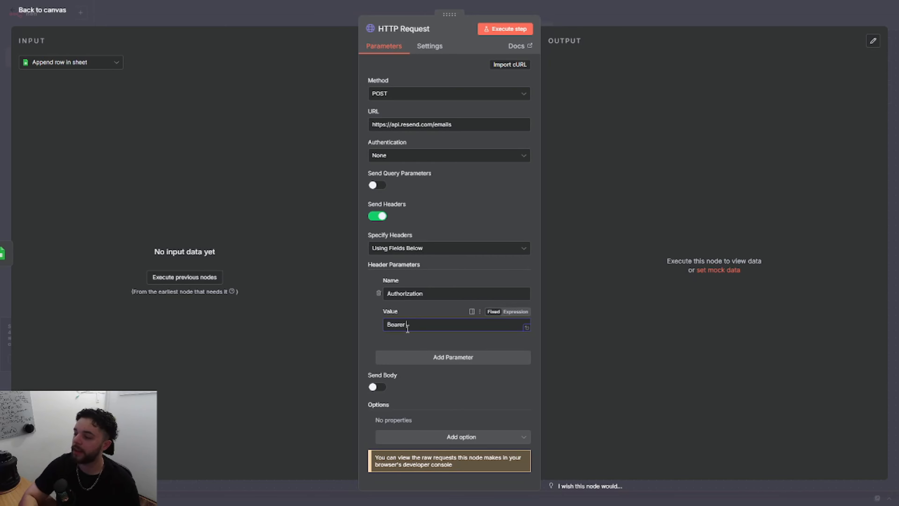
pyautogui.click(301, 312)
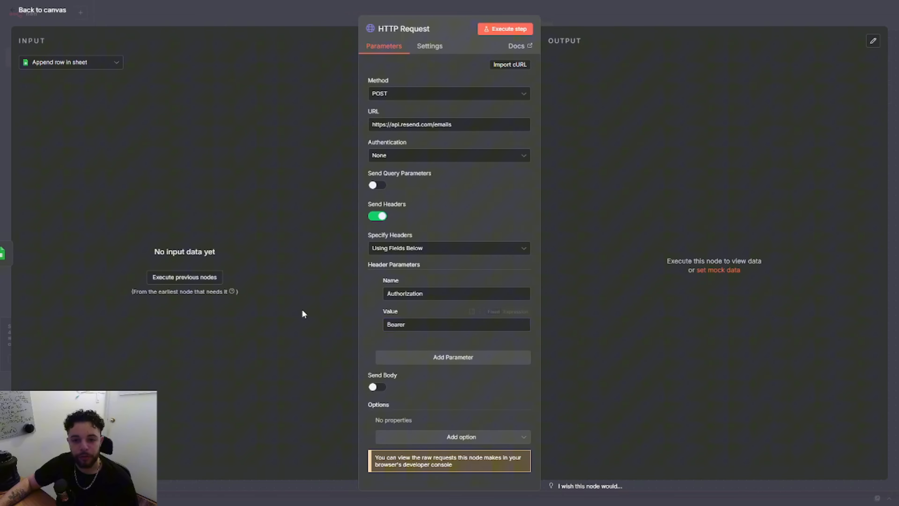
# Switch to Resend, create a full-access API key named "test", and paste it after "Bearer" in the n8n Authorization header value.
pyautogui.hotkey('ctrl', 'Tab')
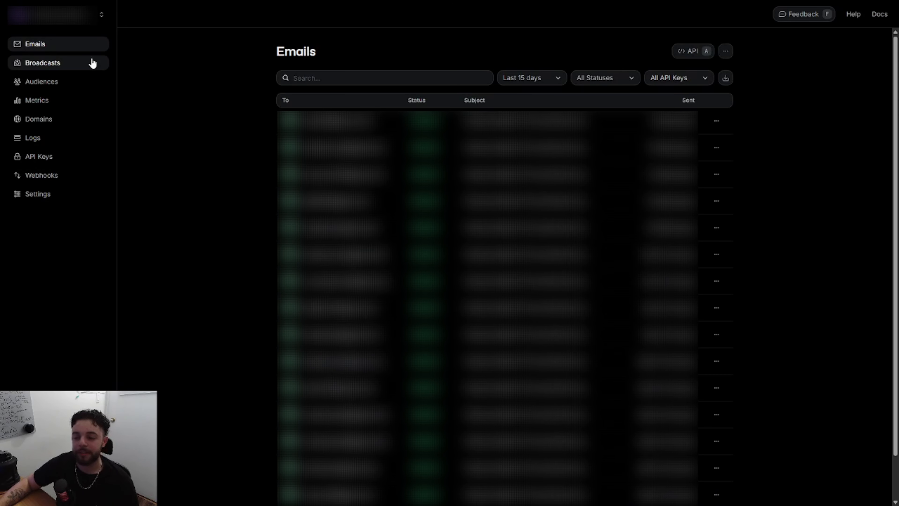
pyautogui.click(53, 157)
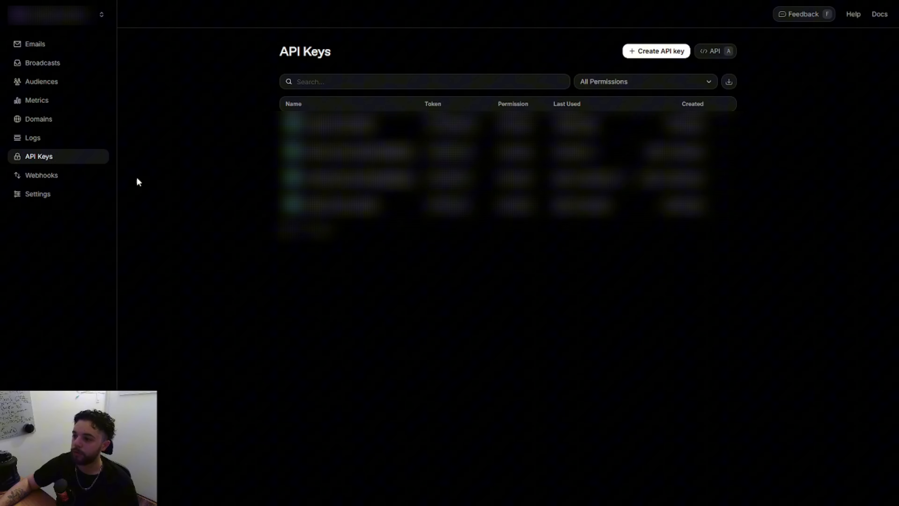
pyautogui.click(637, 53)
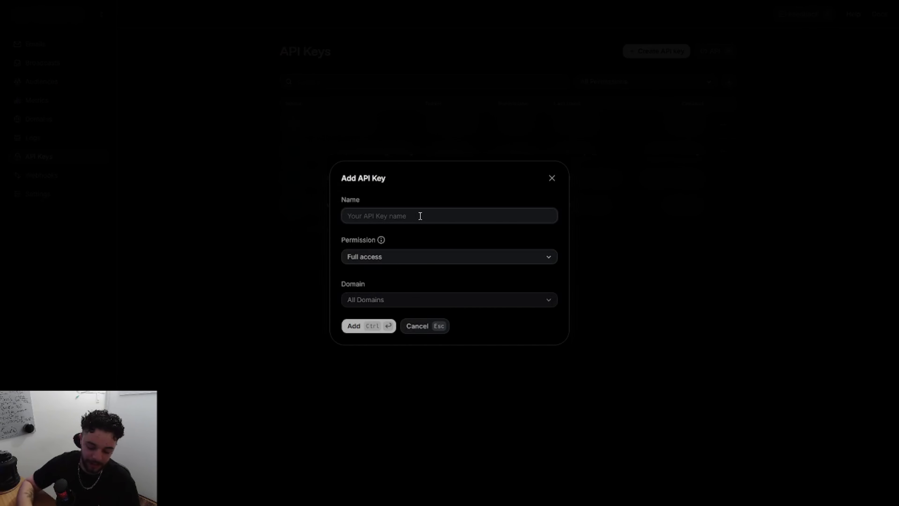
pyautogui.write('test')
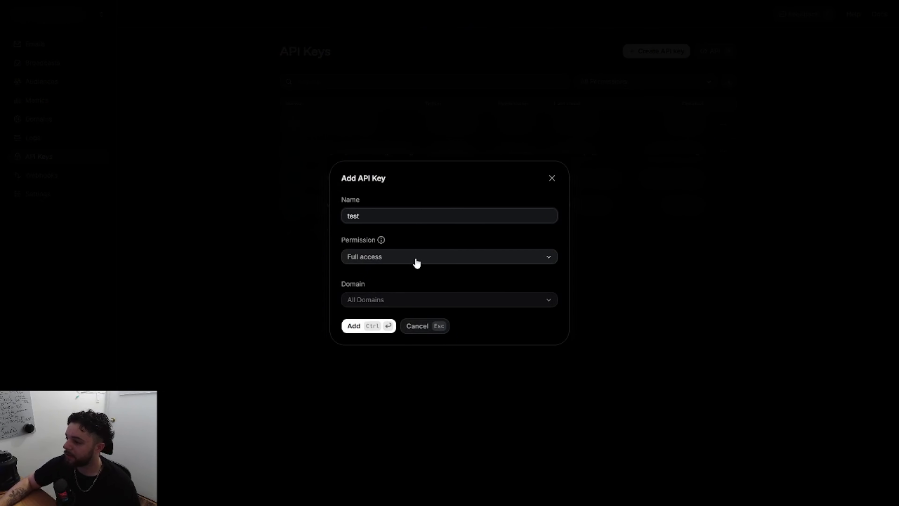
pyautogui.click(417, 263)
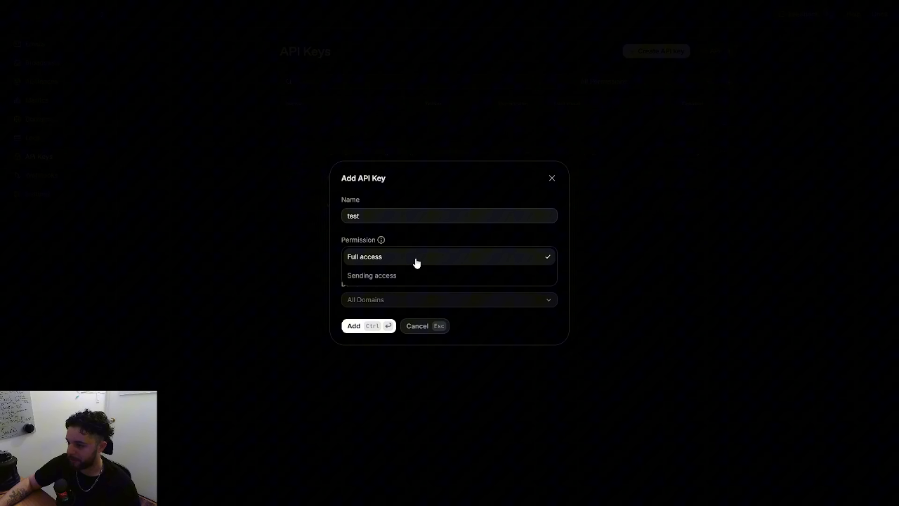
pyautogui.click(416, 262)
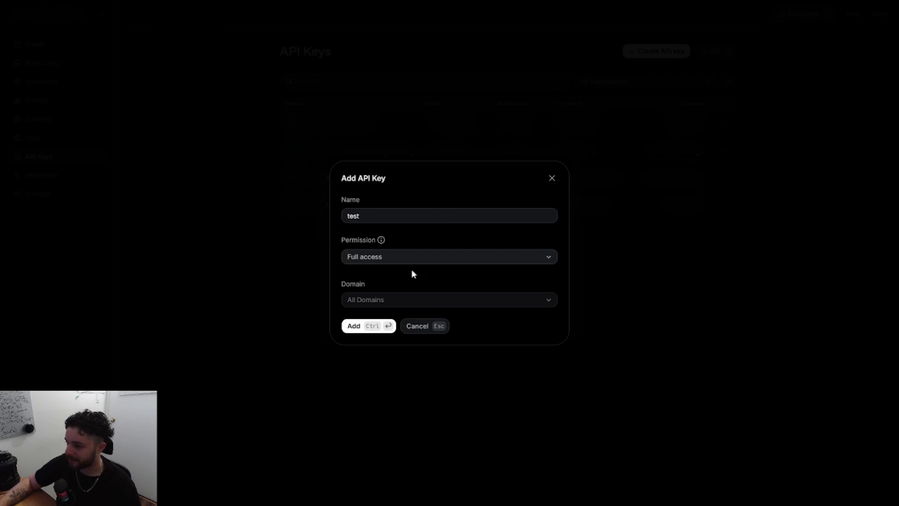
pyautogui.click(364, 326)
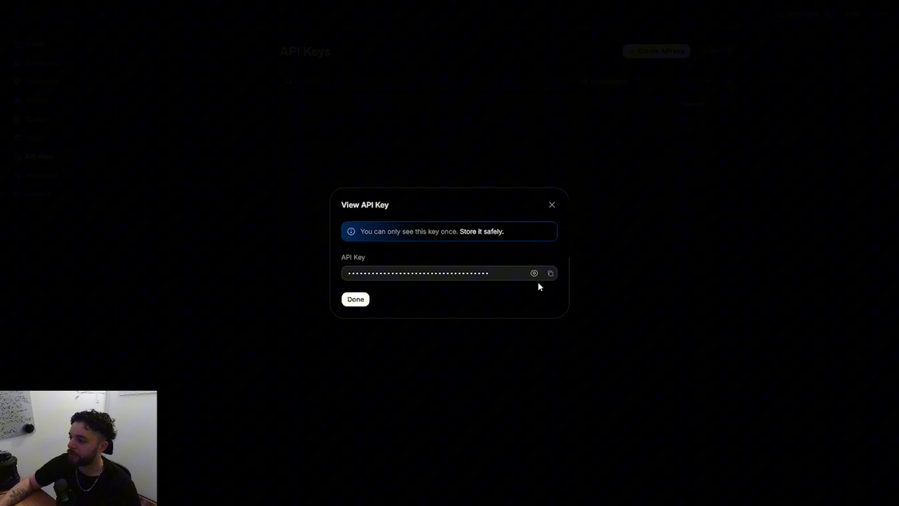
pyautogui.click(550, 274)
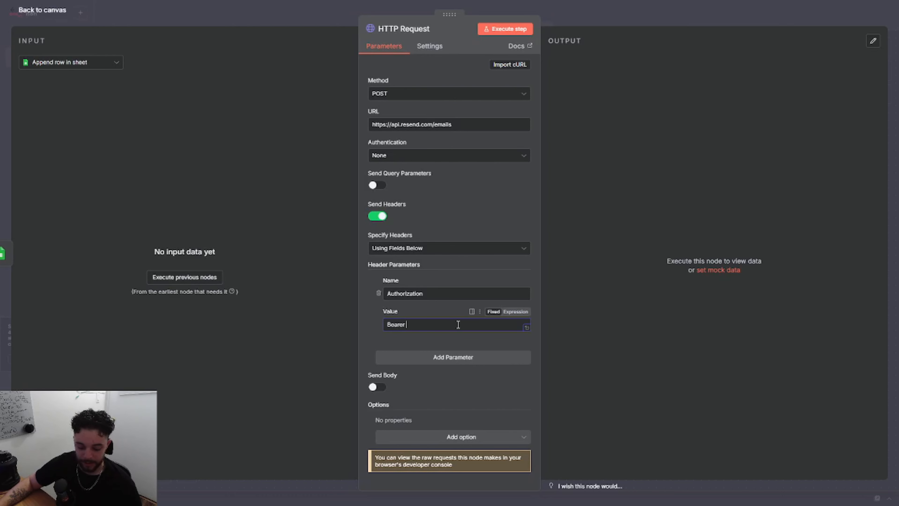
pyautogui.hotkey('ctrl', 'v')
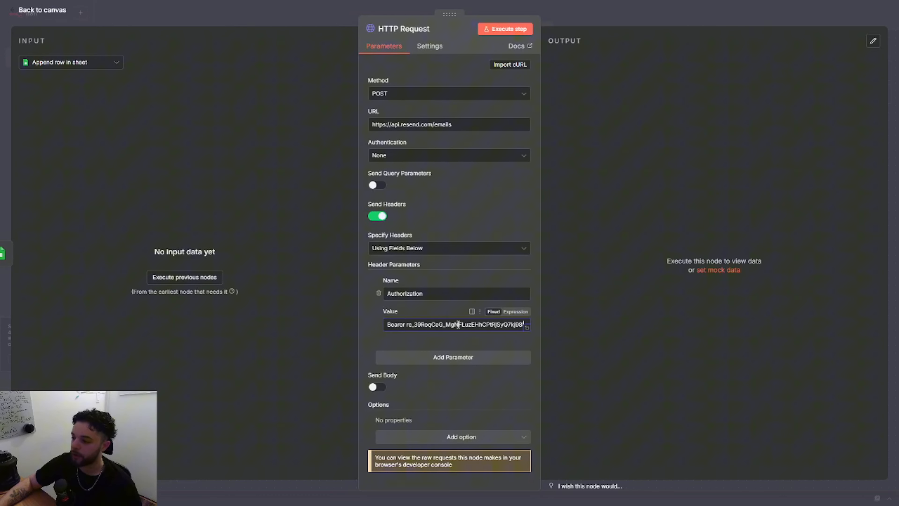
# Add a second header parameter named "Content-Type" with the value "application/json".
pyautogui.click(445, 358)
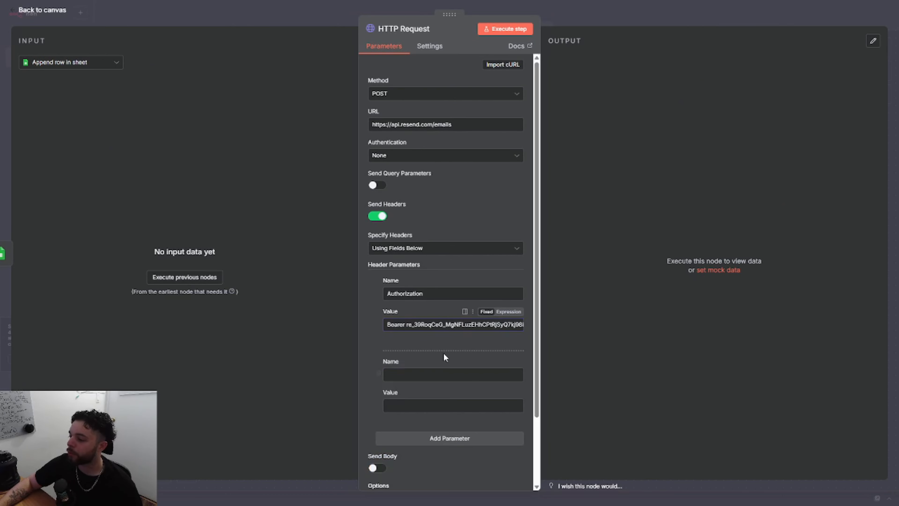
pyautogui.click(426, 375)
pyautogui.write('Con')
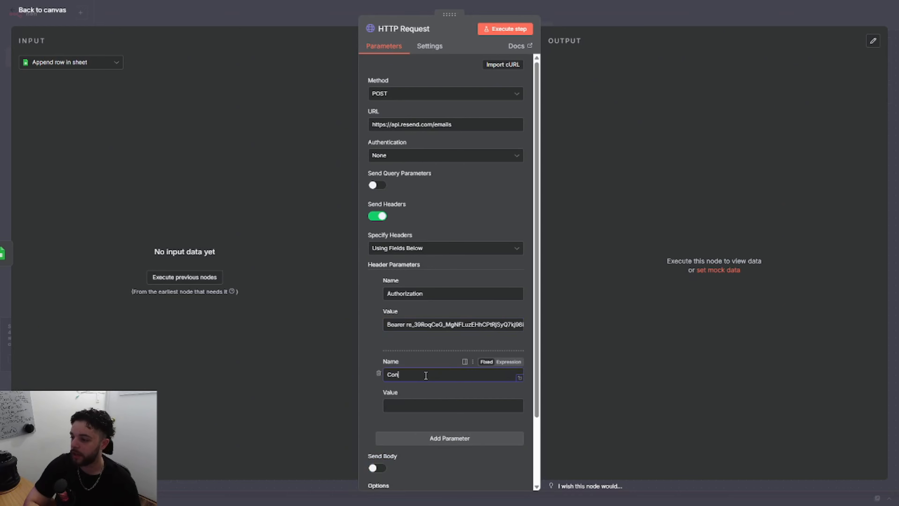
pyautogui.write('tent-Type')
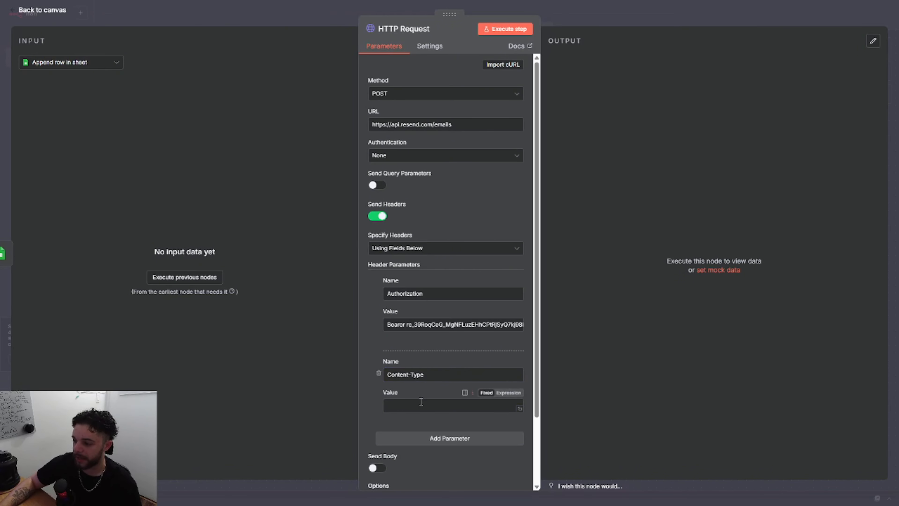
pyautogui.write('application/json')
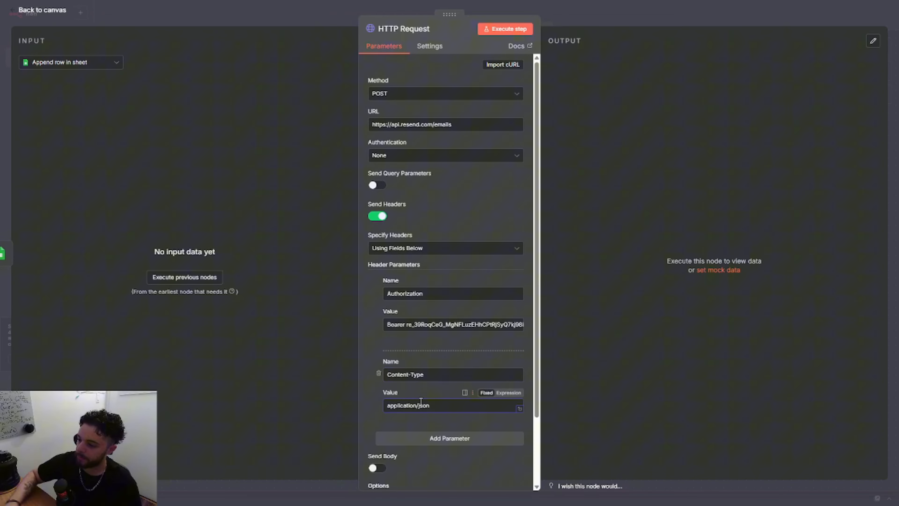
# Enable sending a body with the request and specify it using JSON.
pyautogui.scroll(-2, 471, 290)
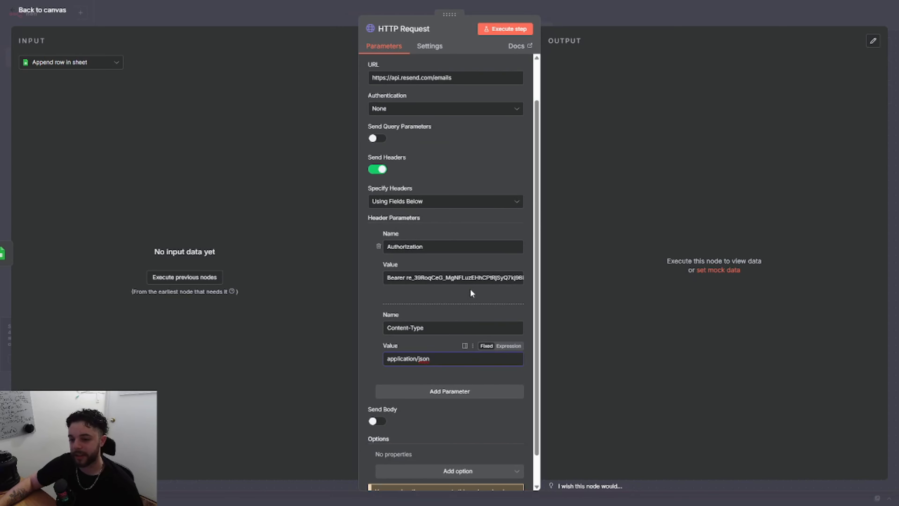
pyautogui.scroll(-1, 470, 288)
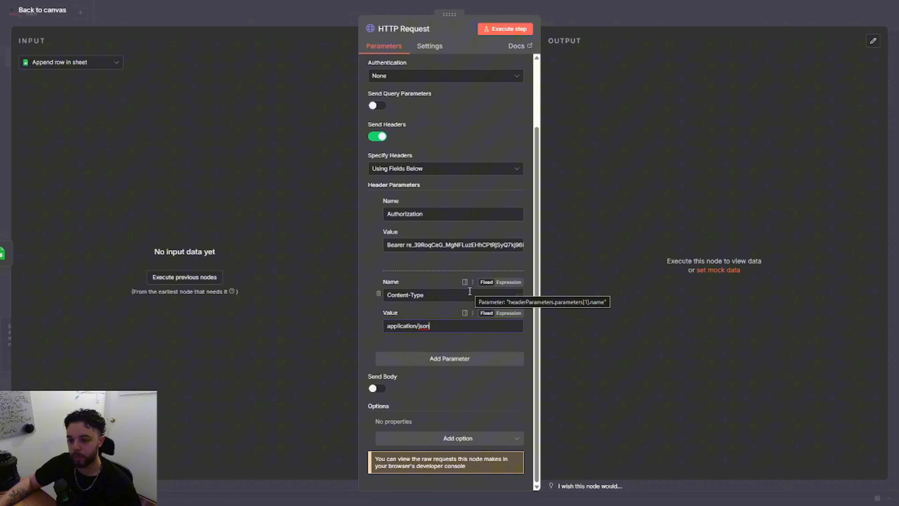
pyautogui.click(377, 389)
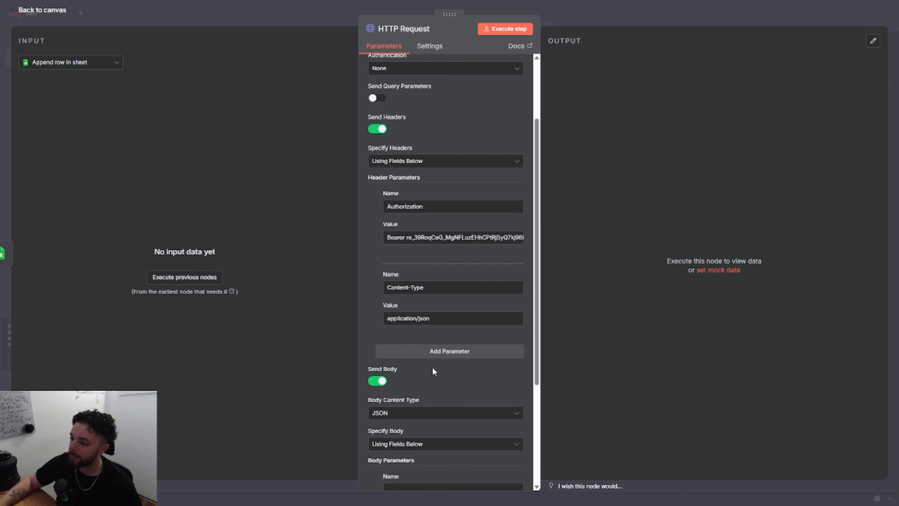
pyautogui.scroll(-3, 433, 371)
pyautogui.click(406, 359)
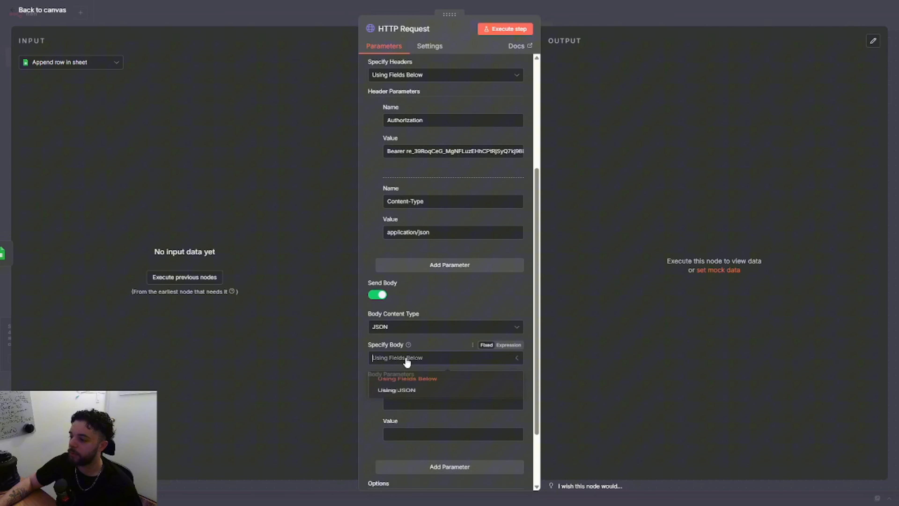
pyautogui.click(408, 390)
# Open the JSON body in the expanded editor and begin an object with the key "from".
pyautogui.click(517, 415)
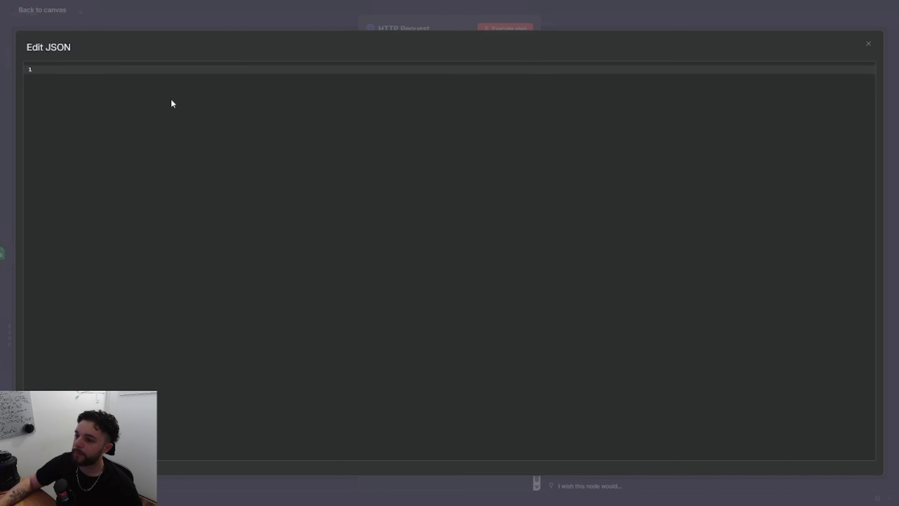
pyautogui.click(171, 100)
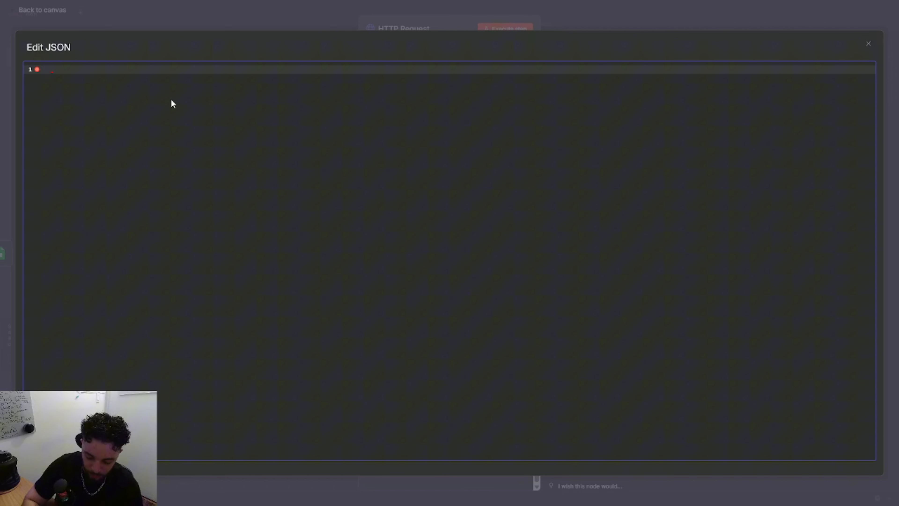
pyautogui.write('{')
pyautogui.press('Return')
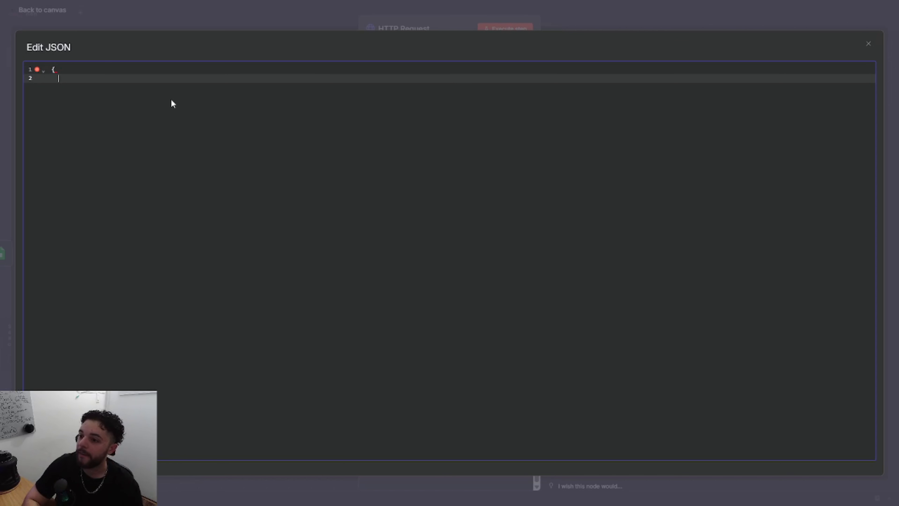
pyautogui.write('"fr')
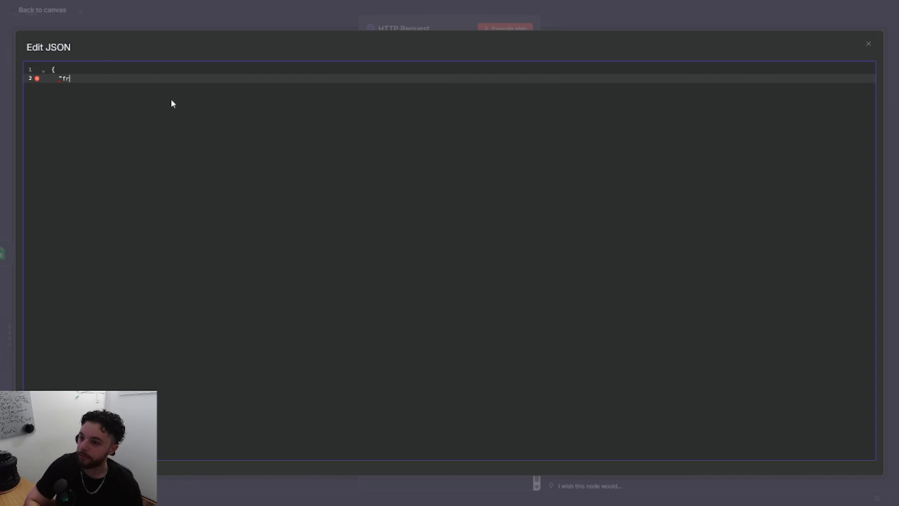
pyautogui.write('om"')
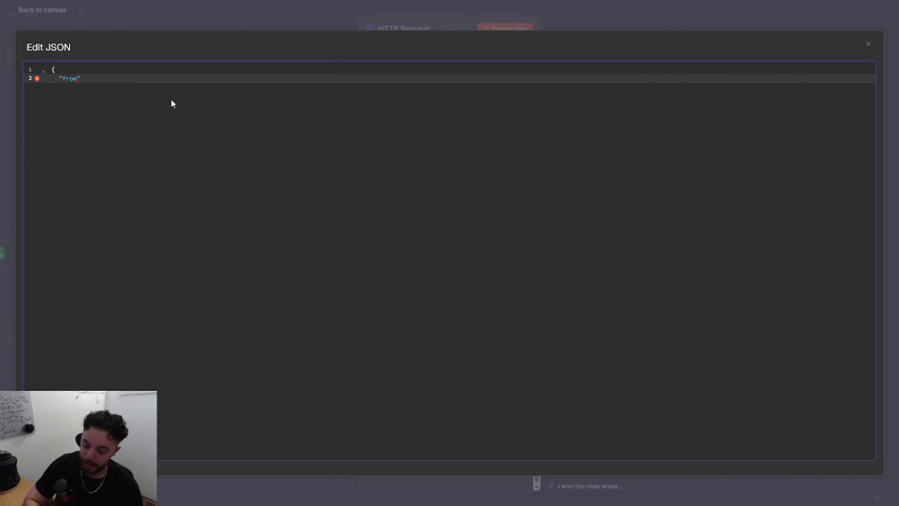
pyautogui.write(': ')
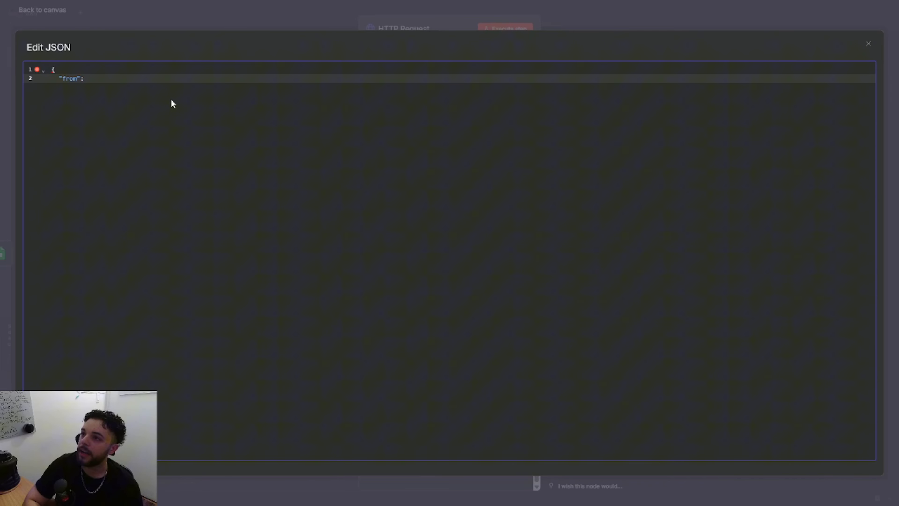
pyautogui.write('"')
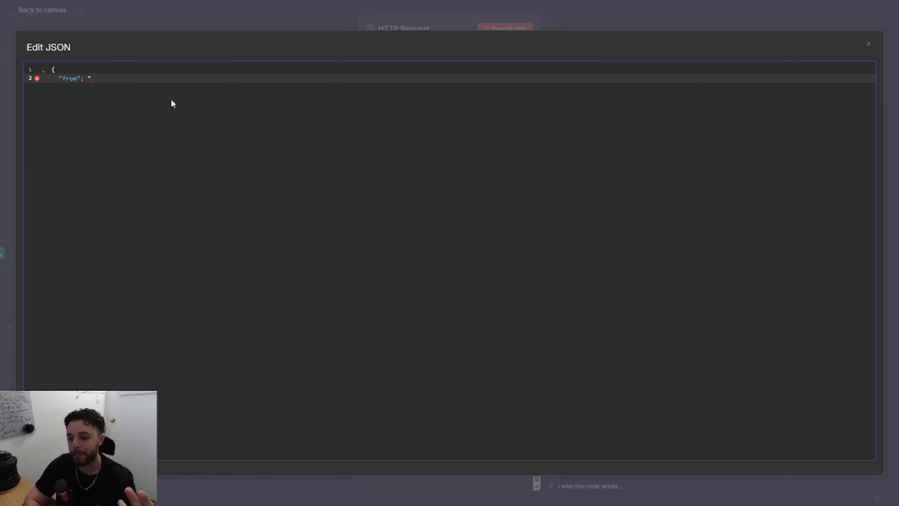
# Set the "from" value to the sender name "SixFlow Automations" followed by the company's no-reply e-mail address in angle brackets.
pyautogui.write('SixF')
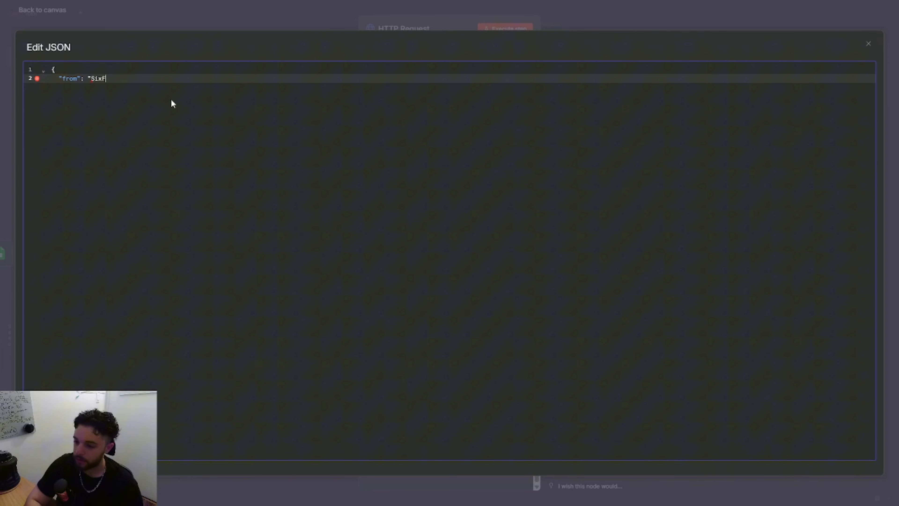
pyautogui.write('low Automations')
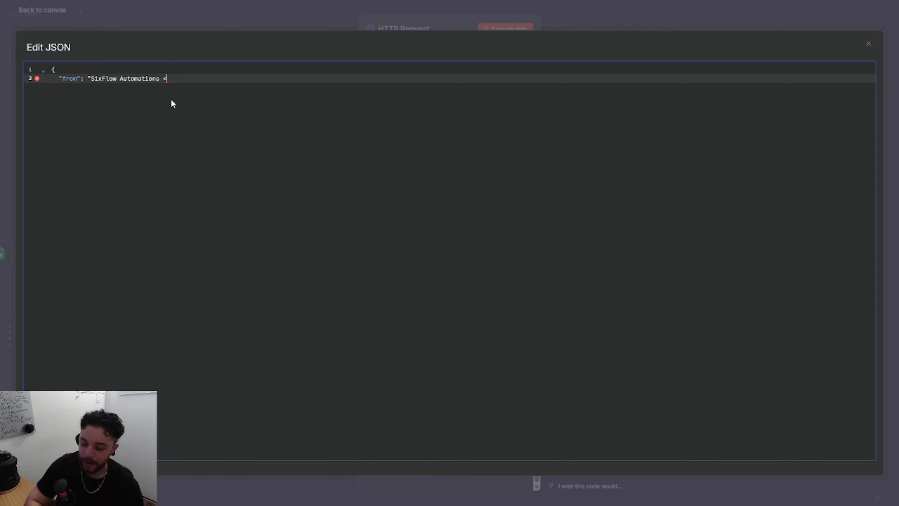
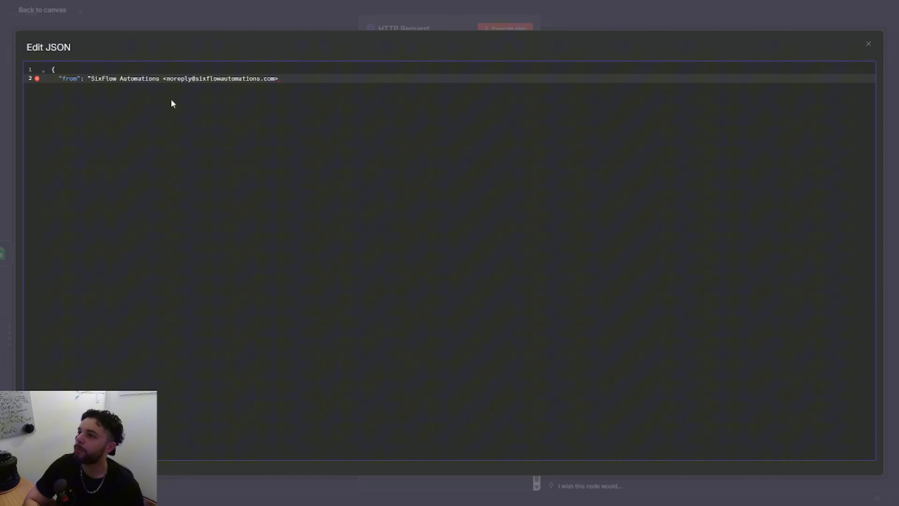
pyautogui.write('"')
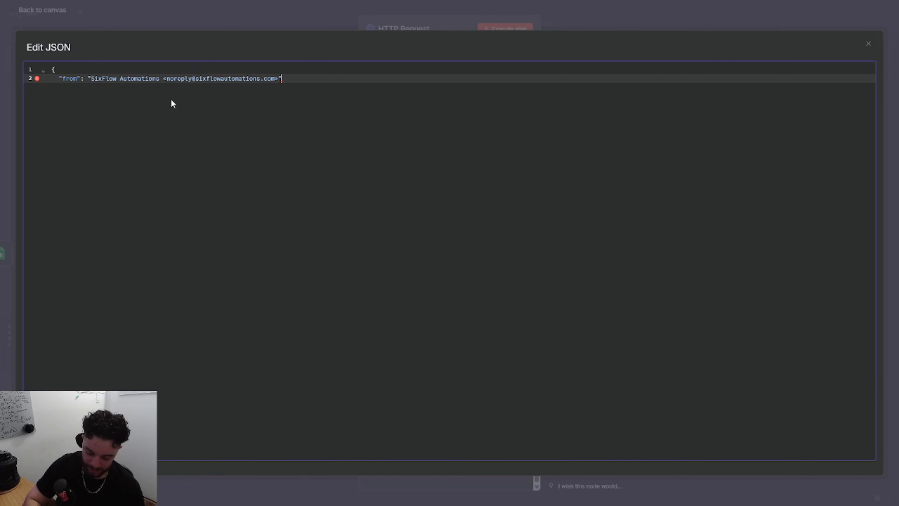
pyautogui.write(',')
pyautogui.press('Return')
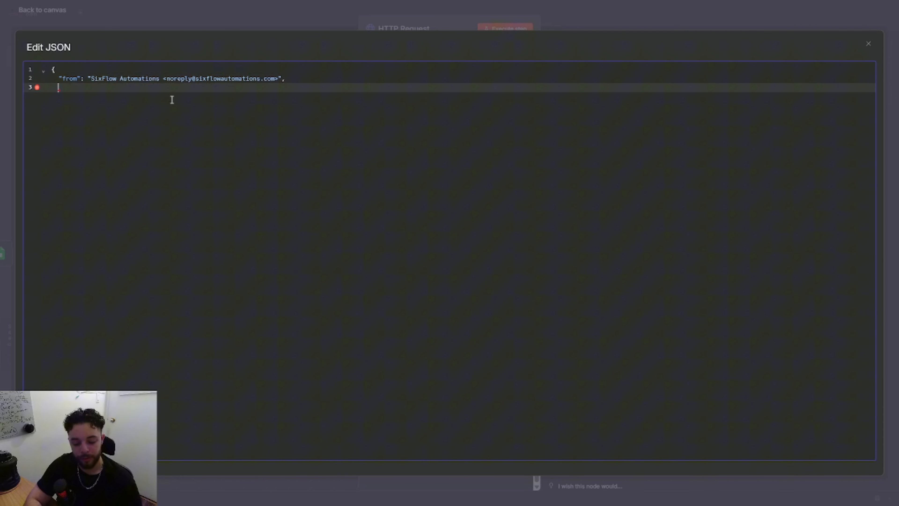
# Add a "to" key with an empty string value on the line below "from".
pyautogui.write('"to"')
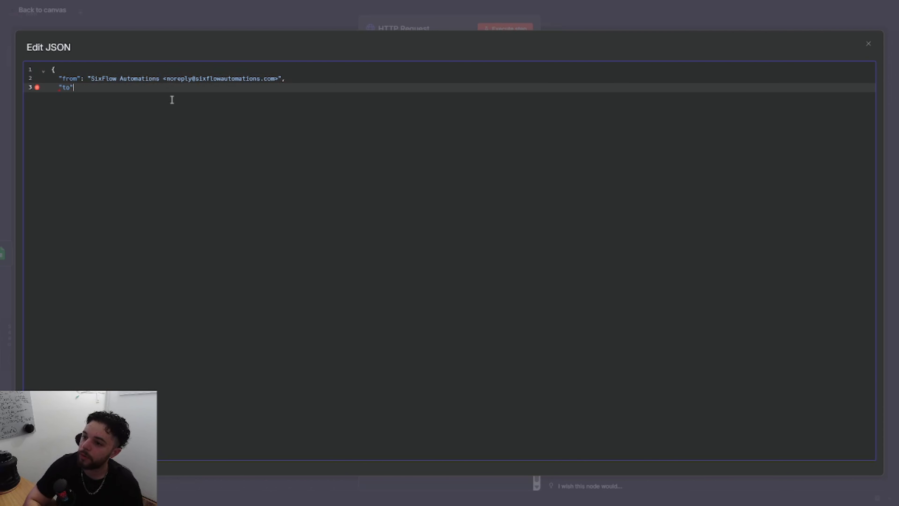
pyautogui.write(': ')
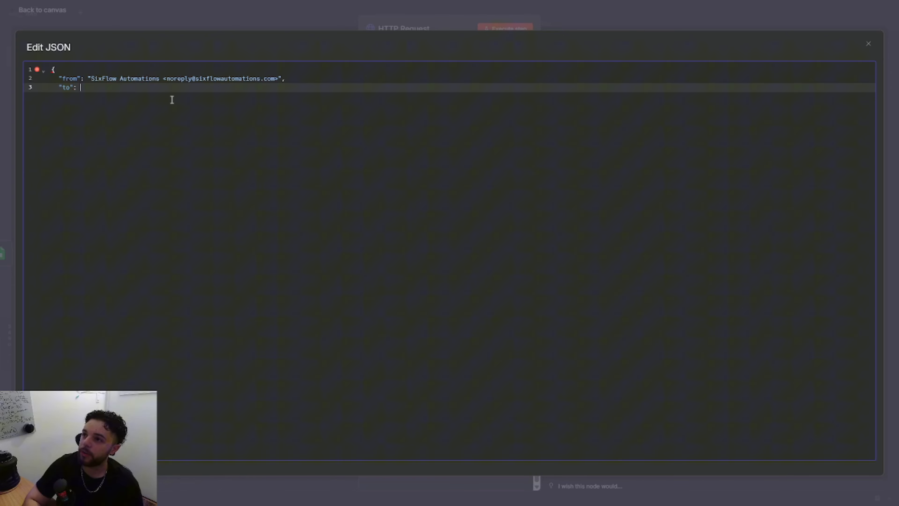
pyautogui.write('""')
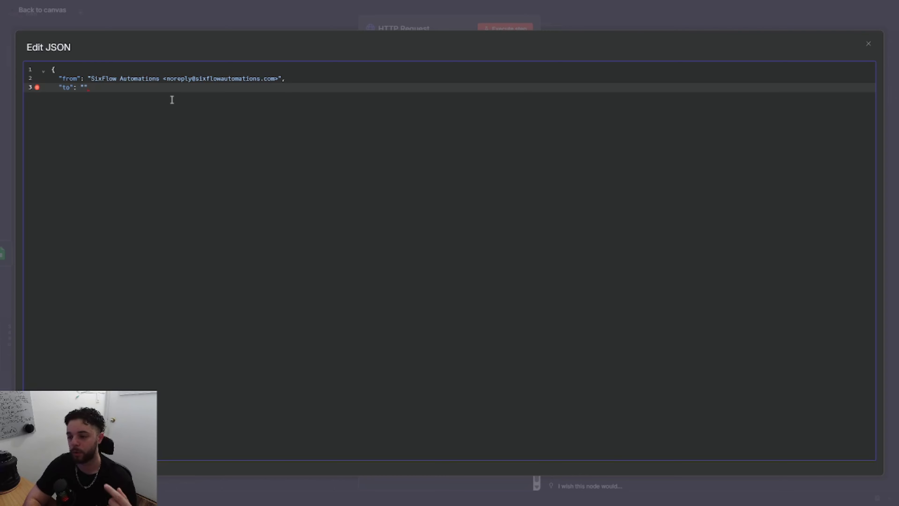
pyautogui.write(',')
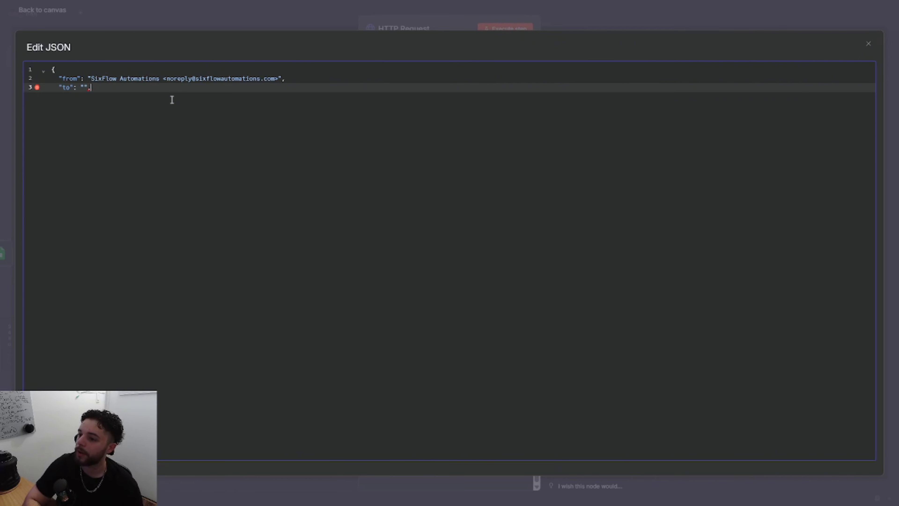
pyautogui.press('Return')
# Add a "subject" key with the value "Human Prompt" to the JSON body.
pyautogui.write('"')
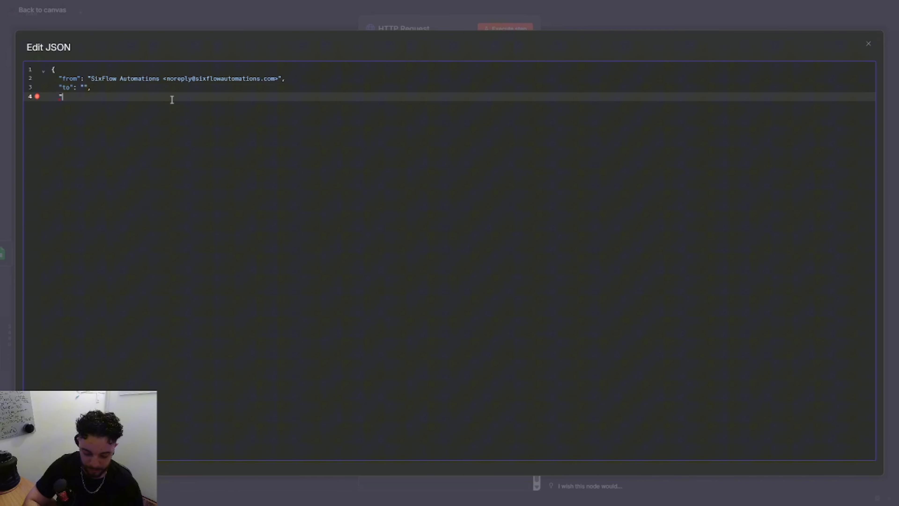
pyautogui.write('subject')
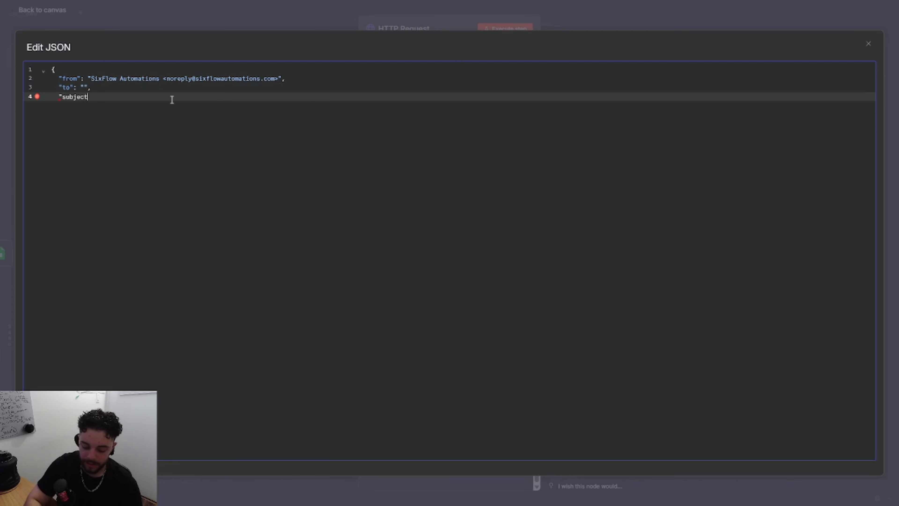
pyautogui.write('": "Hum')
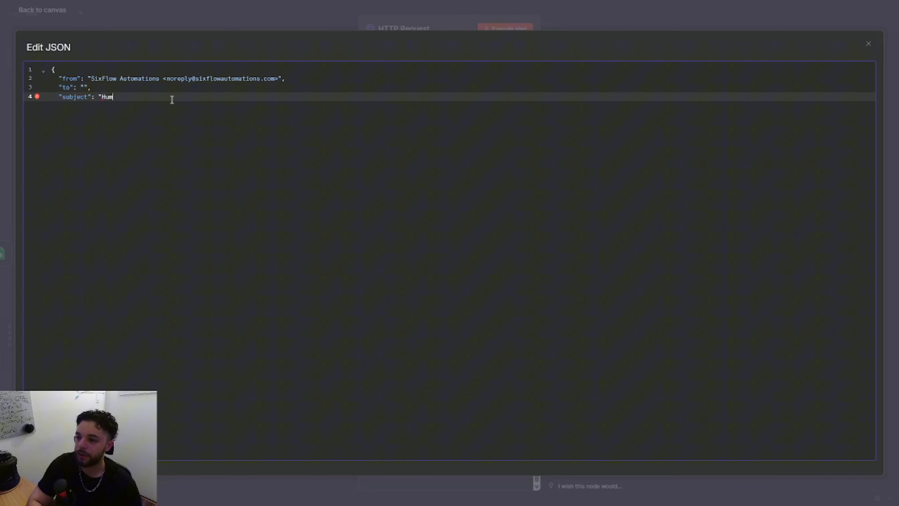
pyautogui.write('an Prompt"')
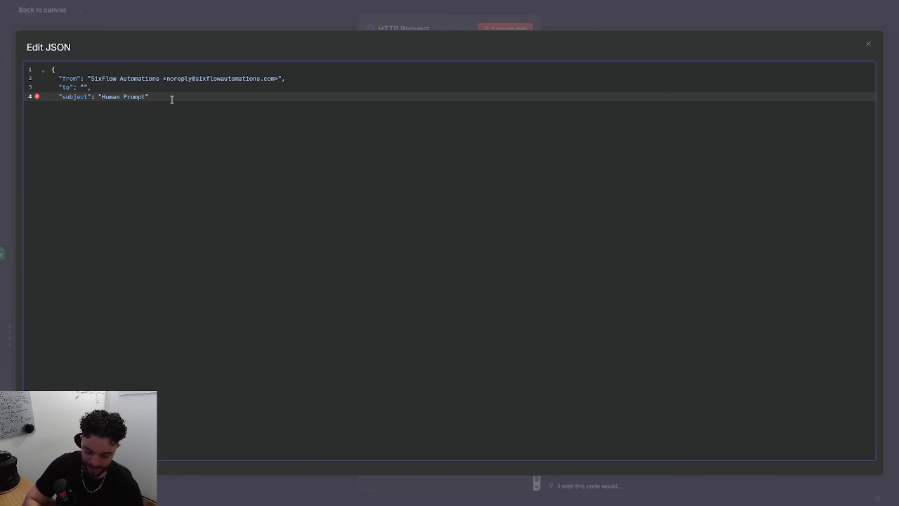
pyautogui.write(',')
pyautogui.press('Return')
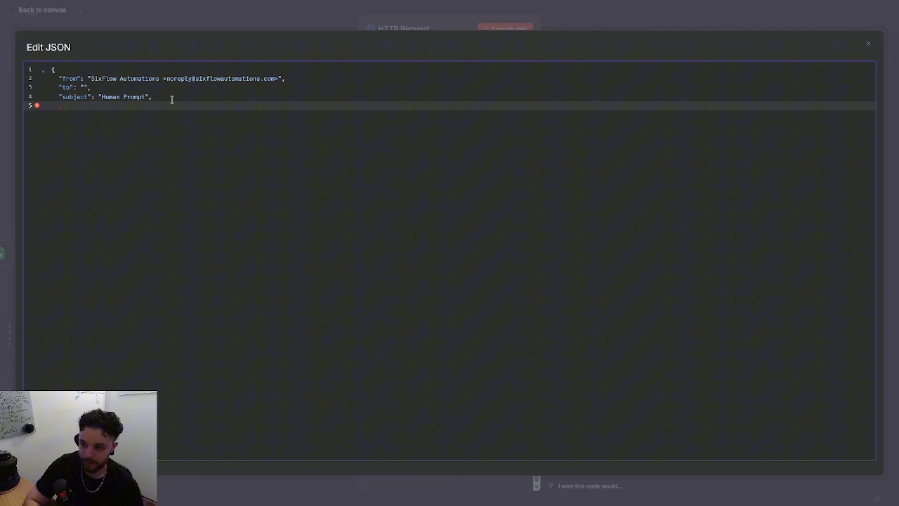
# Add a "text" key holding the copied writing-style prompt in quotation marks, and close the JSON object.
pyautogui.write('"text":')
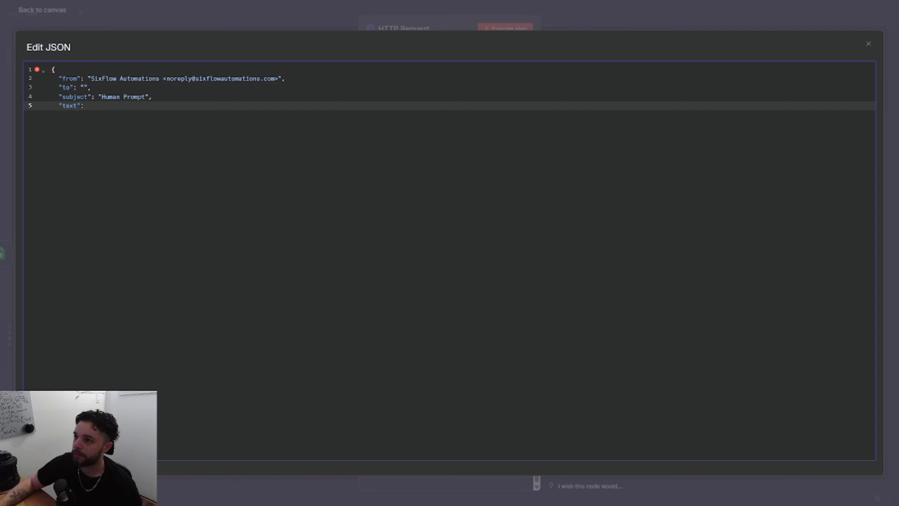
pyautogui.write('"# FOLLOW THIS WRITING STYLE:\\nSHOULD use clear, simple language\\nSHOULD write in a\\ndirect, spartan, informative style\\nSHOULD use short, actionable sentences\\nSHOULD use active voice only\\nSHOULD focus on practical, useful insights\\nSHOULD use bullet points in social media posts\\nSHOULD use data or examples when possible\\nSHOULD speak directly to the reader with \'you\' and \'your\'\\nSHOULD connect ideas with periods or commas, NEVER em dashes\\nAVOID passive voice\\nAVOID em dashes; use only commas, periods, or standard punctuation\\nAVOID sentences like \'...not just this, but also this\'\\nAVOID metaphors, clichés, or generalizations\\nAVOID setup phrases (for example: in conclusion, in closing)\\nAVOID unnecessary adjectives or adverbs\\nAVOID hashtags, markdown, semicolons, or asterisks\\nAVOID these words:\\ncan,may,just,that,very,really,literally,actually,certainly,probably,basically,could,maybe,delve,embark,enlightening,esteemed,shed light,craft,crafting,imagine,realm,game-changer,unlock,discover,skyrocket,abyss,not alone,in a world where,revolutionize,disruptive,utilize,utilizing,dive deep,tapestry,illuminate,unveil,pivotal,intricate,elucidate,hence,furthermore,realm,however,harness,exciting,groundbreaking,cutting-edge,remarkable,it,remains to be seen,glimpse into,navigating,landscape,stark,testament,in summary,in conclusion,moreover,boost,opened up,powerful,inquiries,ever-evolving\\n# IMPORTANT: Review your output to ensure you follow every rule. NEVER use an em dash')
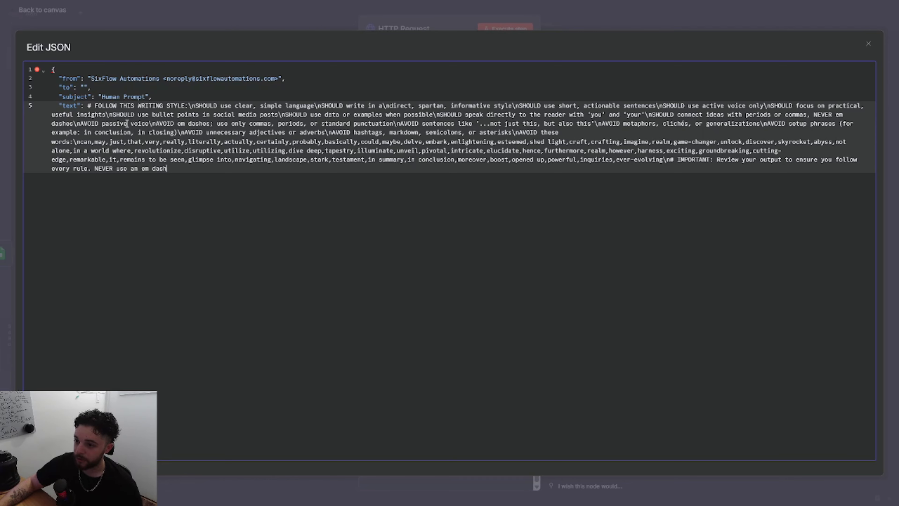
pyautogui.click(88, 106)
pyautogui.write('"')
pyautogui.click(173, 169)
pyautogui.write('"')
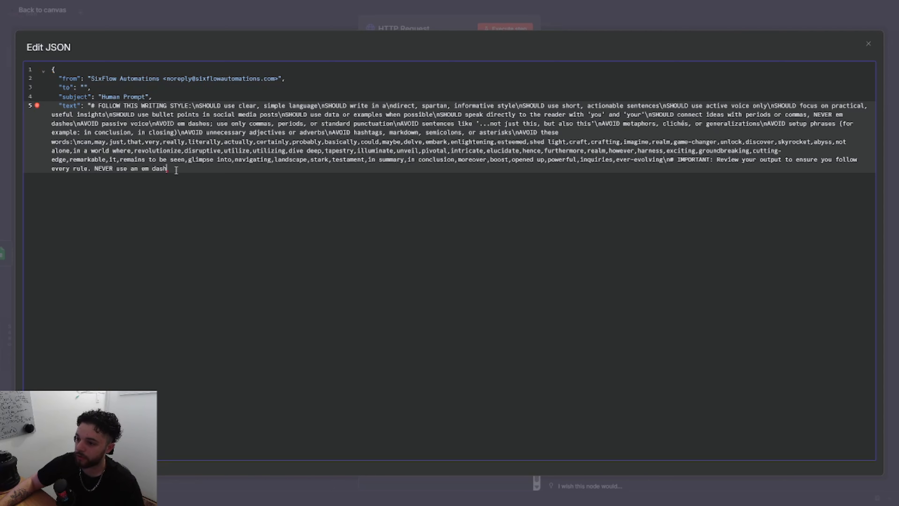
pyautogui.press('Return')
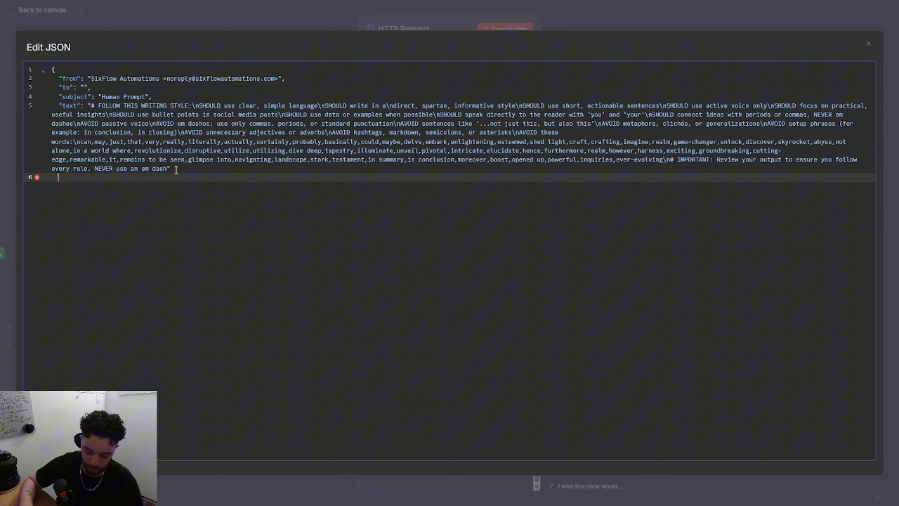
pyautogui.write('}')
pyautogui.press('Return')
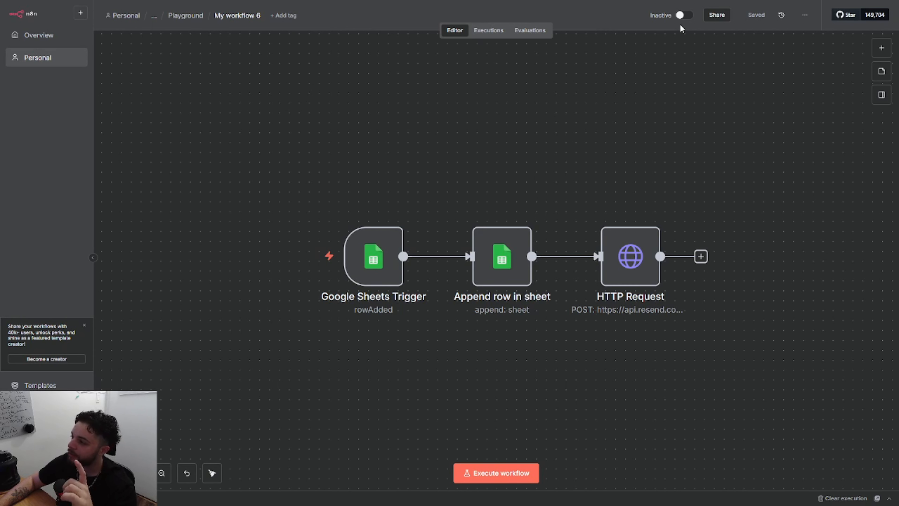
# Activate the three-node workflow and dismiss the activation notice.
pyautogui.click(682, 15)
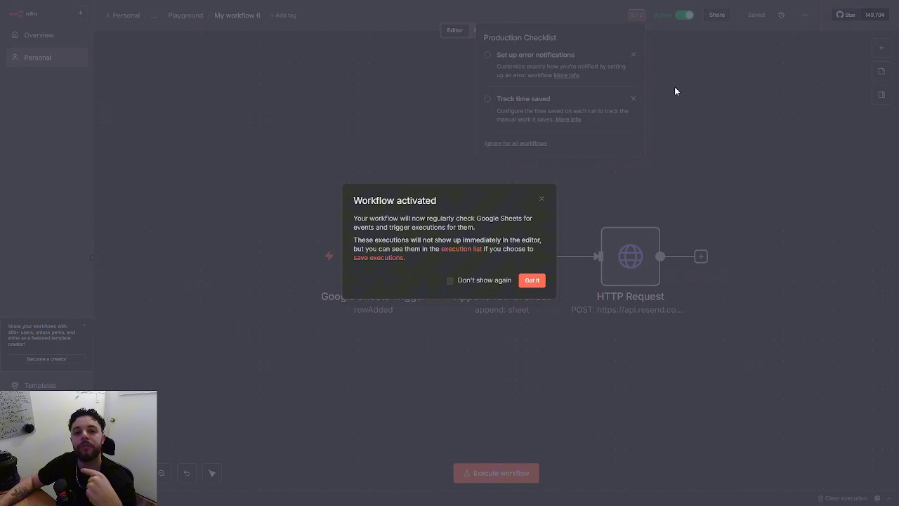
pyautogui.click(543, 281)
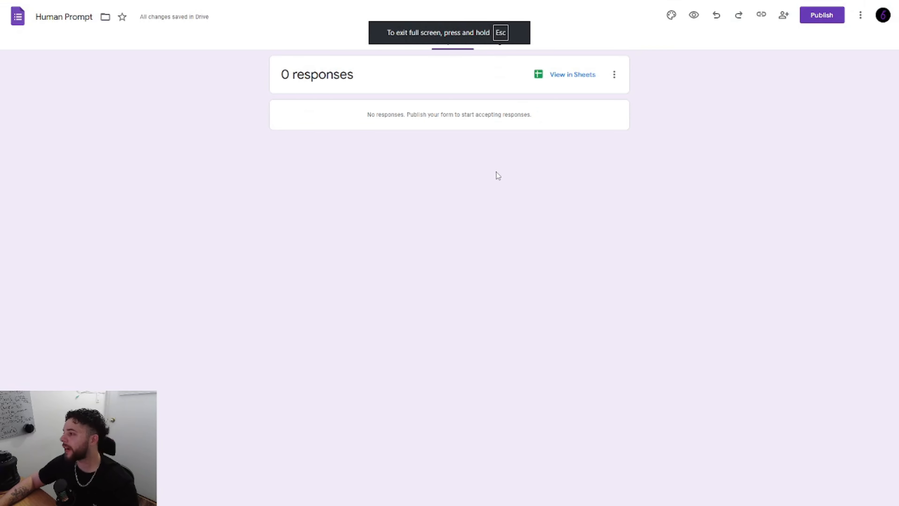
# Publish the "Human Prompt" form in Google Forms and copy its shortened responder link.
pyautogui.click(821, 16)
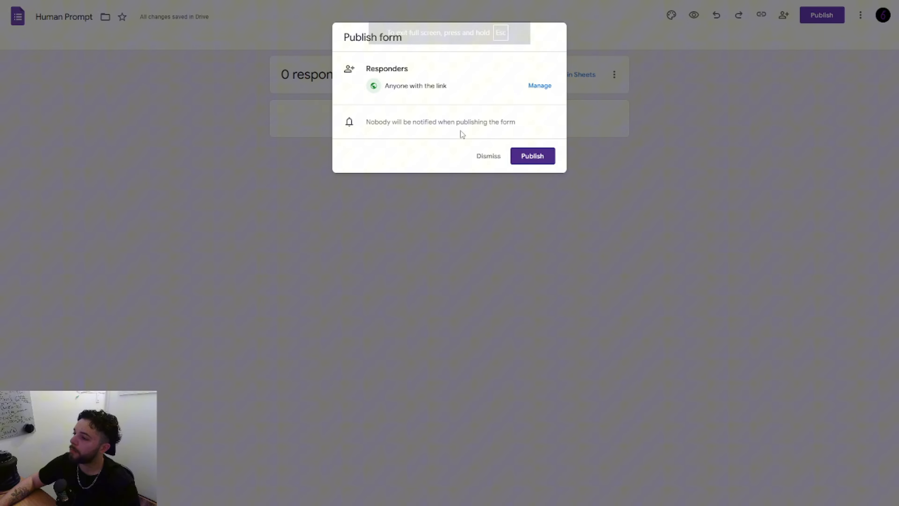
pyautogui.click(525, 159)
pyautogui.click(629, 76)
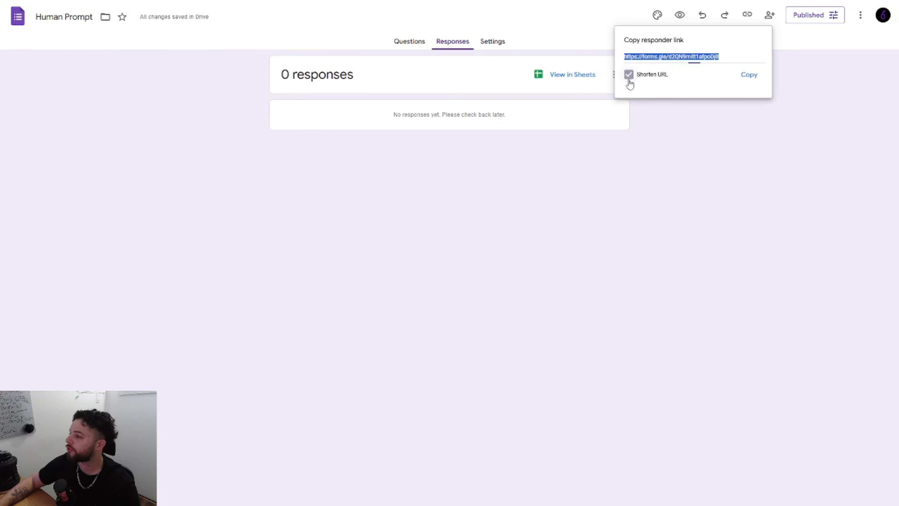
pyautogui.click(749, 75)
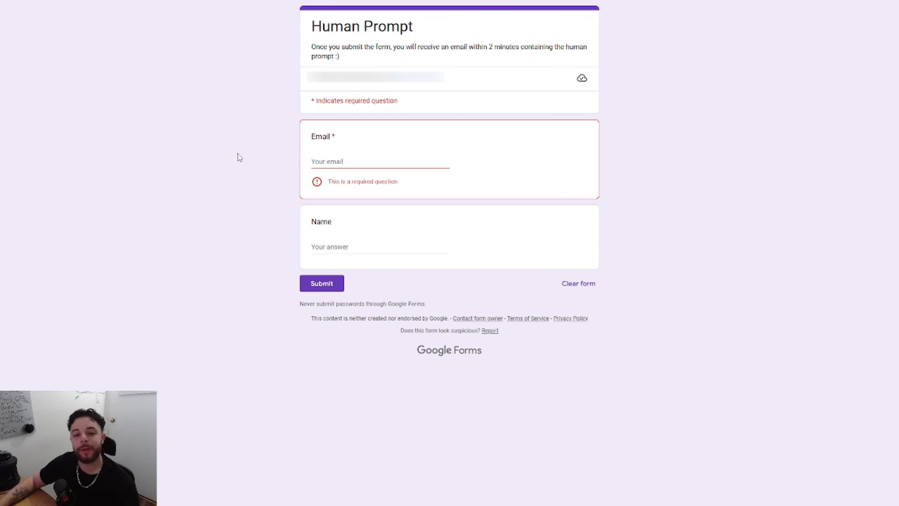
# Fill in the respondent's email and name on the Human Prompt form and submit the response.
pyautogui.click(360, 163)
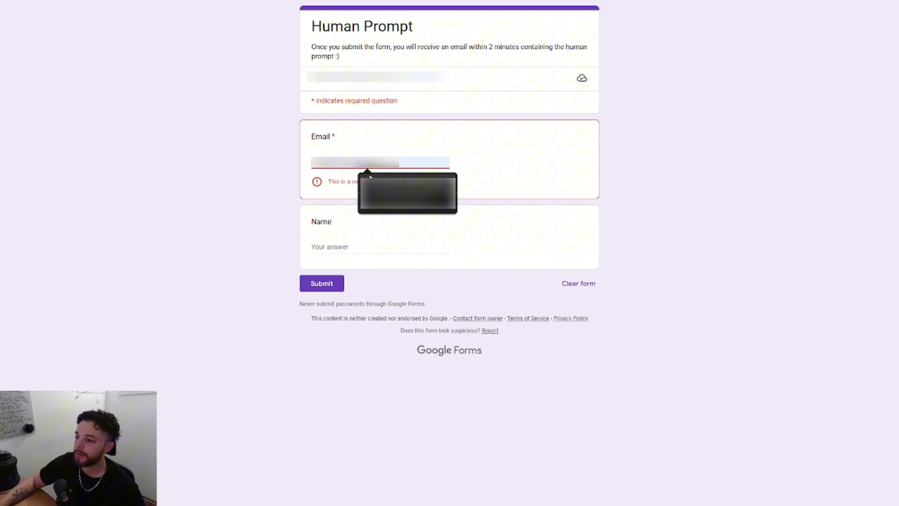
pyautogui.click(371, 186)
pyautogui.click(339, 231)
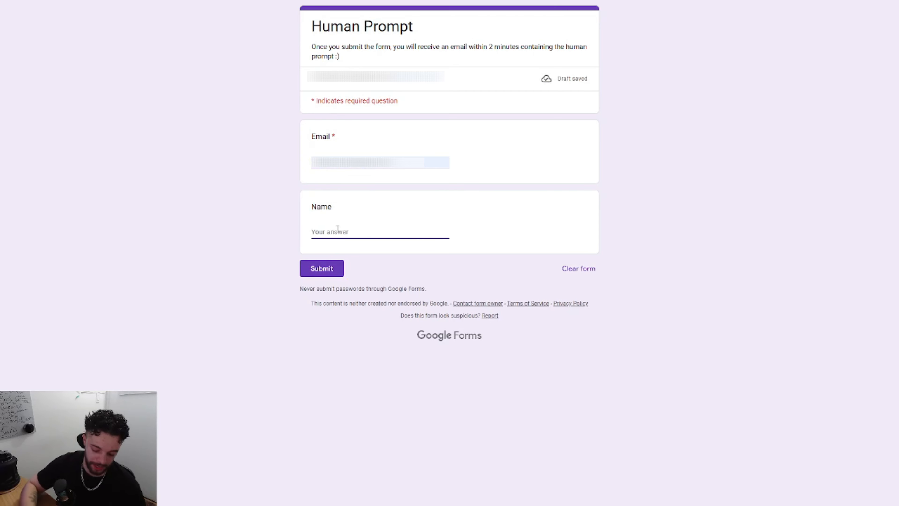
pyautogui.write('Noah')
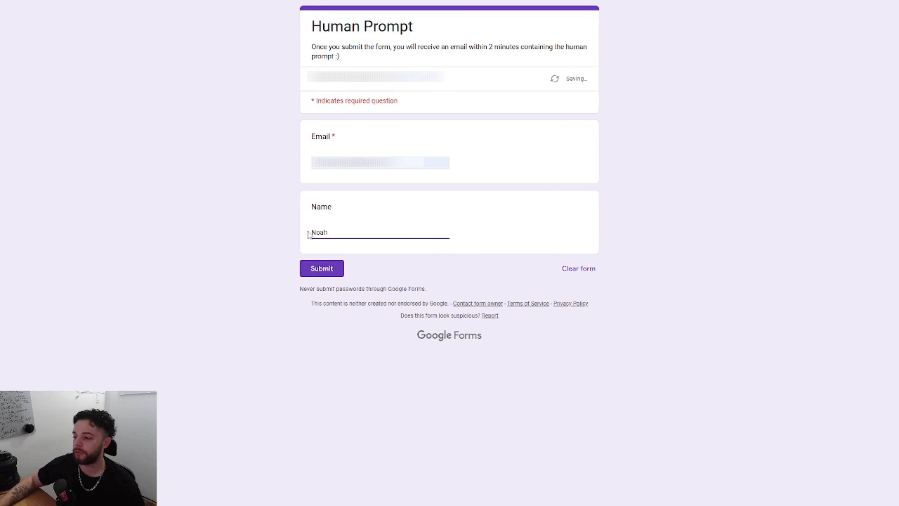
pyautogui.click(312, 270)
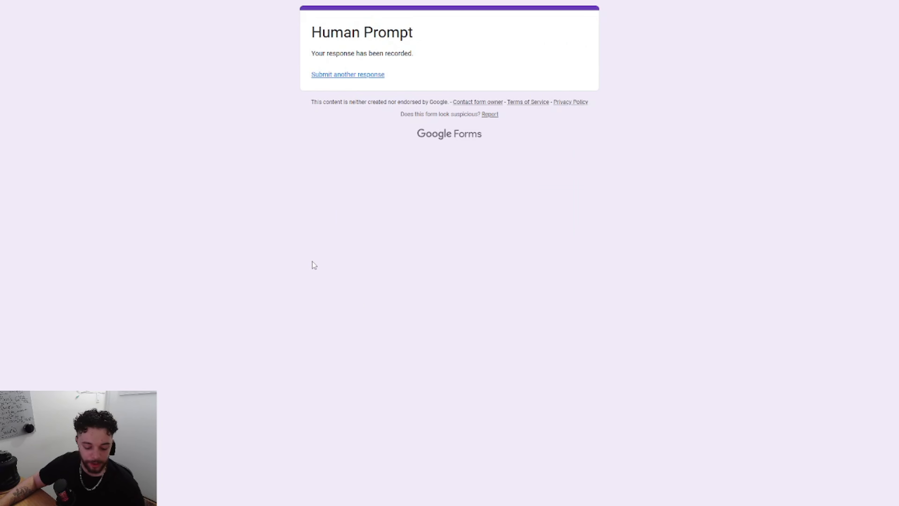
# Switch to n8n and load the latest failed workflow execution into the editor for debugging.
pyautogui.hotkey('ctrl', 'Tab')
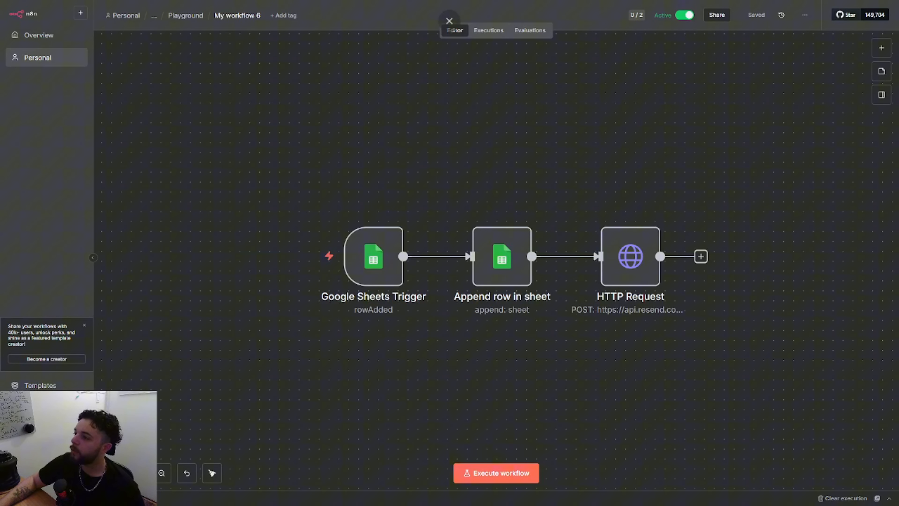
pyautogui.click(489, 30)
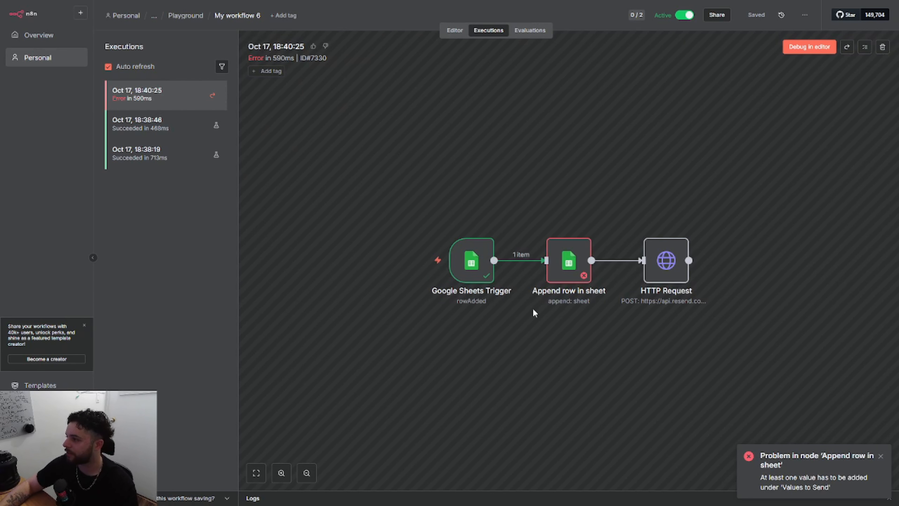
pyautogui.click(797, 50)
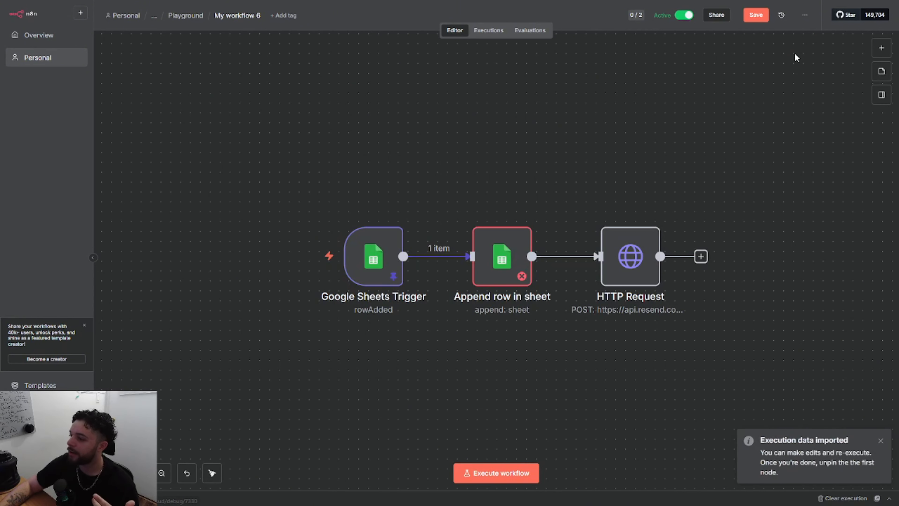
# Map the trigger's Timestamp, Email Address and Name to the matching columns of the Append row in sheet node, and run that node.
pyautogui.doubleClick(495, 261)
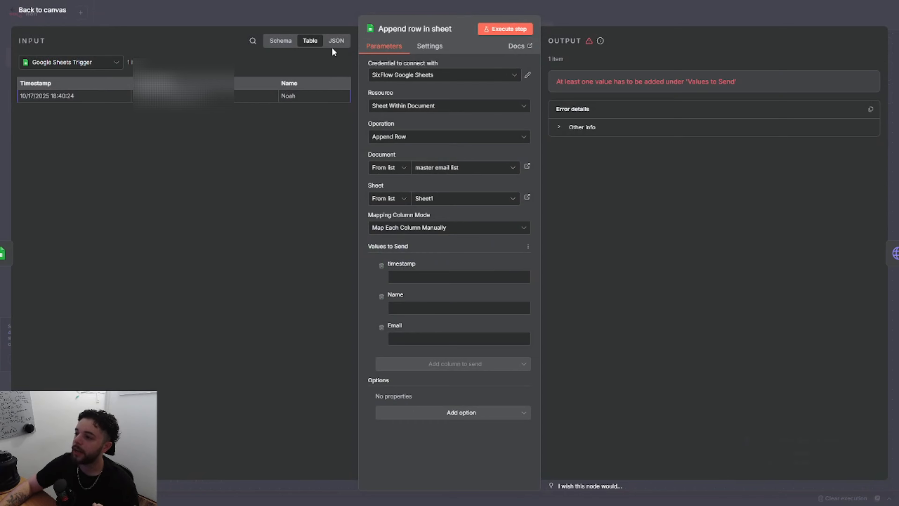
pyautogui.click(337, 41)
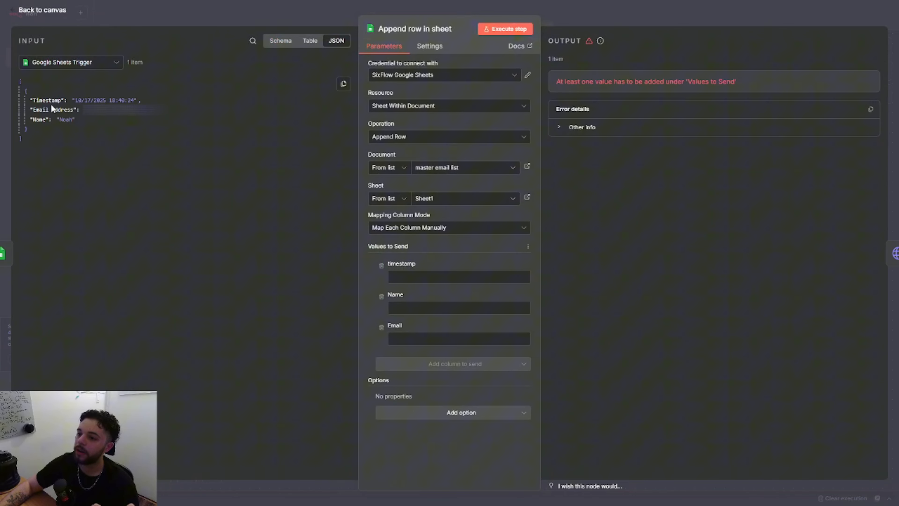
pyautogui.moveTo(47, 101); pyautogui.dragTo(432, 279)
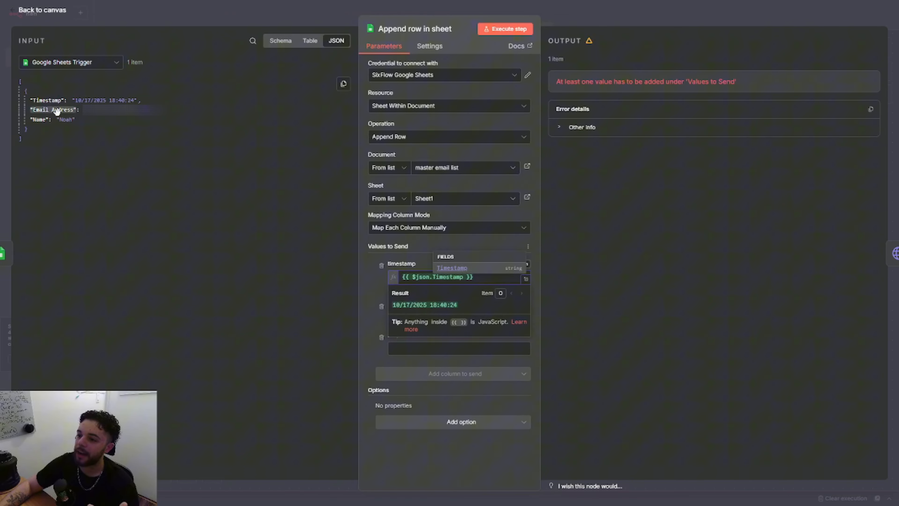
pyautogui.moveTo(53, 110); pyautogui.dragTo(432, 349)
pyautogui.moveTo(35, 121); pyautogui.dragTo(35, 120)
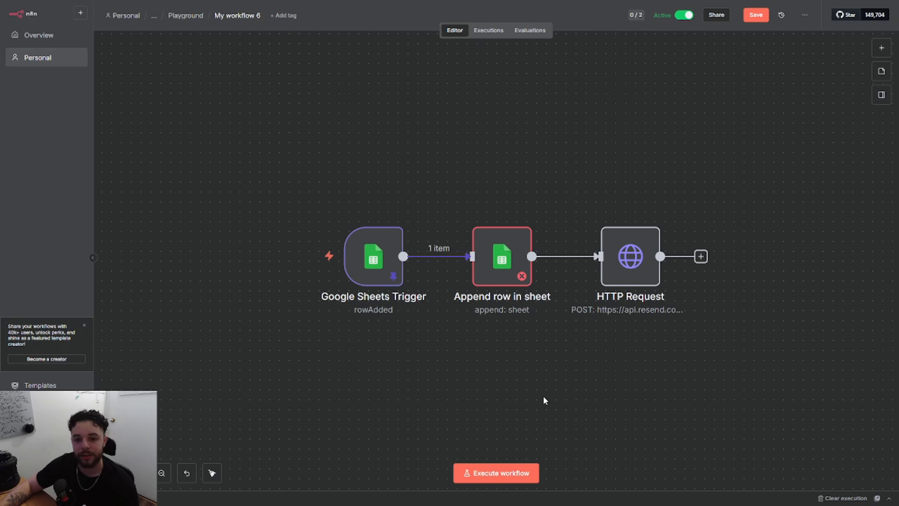
pyautogui.moveTo(493, 239)
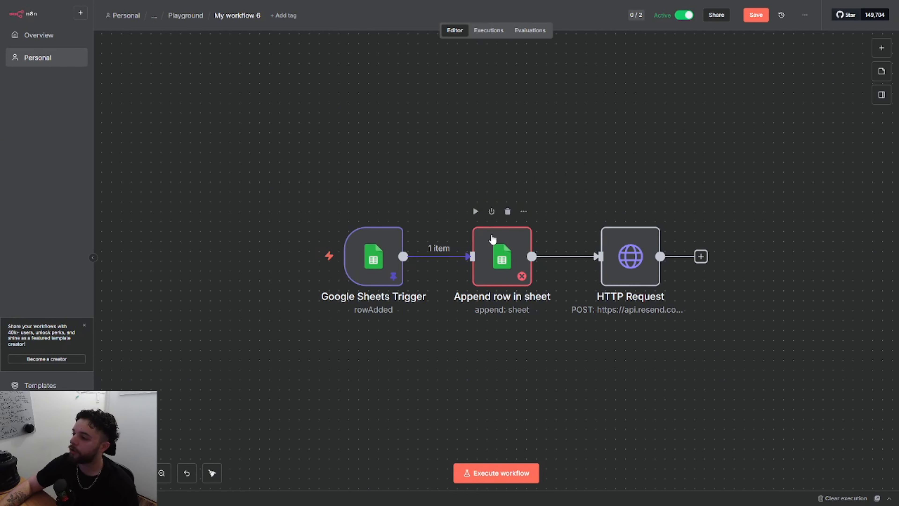
pyautogui.click(476, 211)
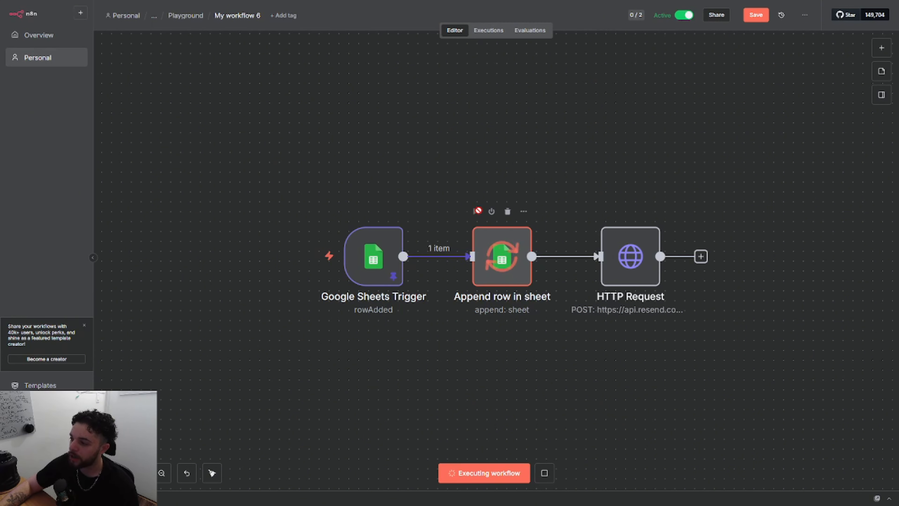
# Set the "to" value in the HTTP Request node's JSON body to {{ $json.Email }} and return to the canvas.
pyautogui.doubleClick(616, 270)
pyautogui.scroll(-10, 450, 232)
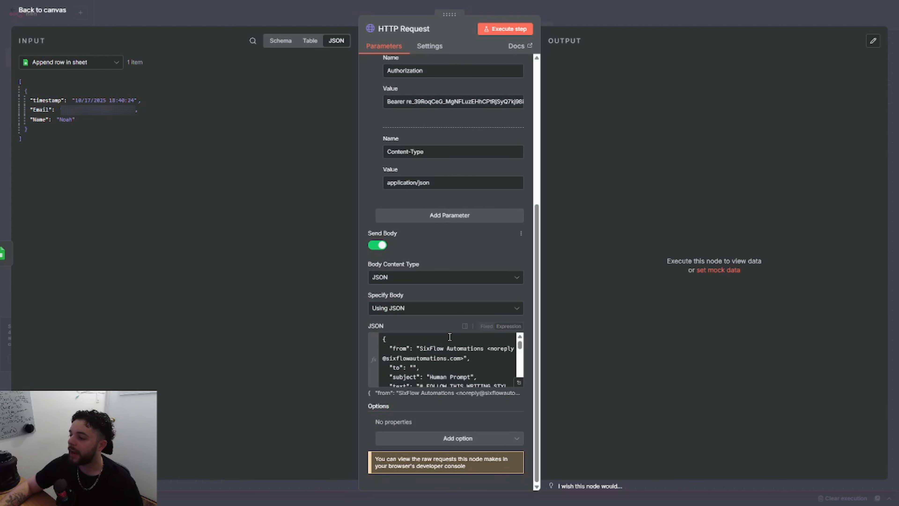
pyautogui.scroll(-1, 463, 359)
pyautogui.scroll(1, 434, 359)
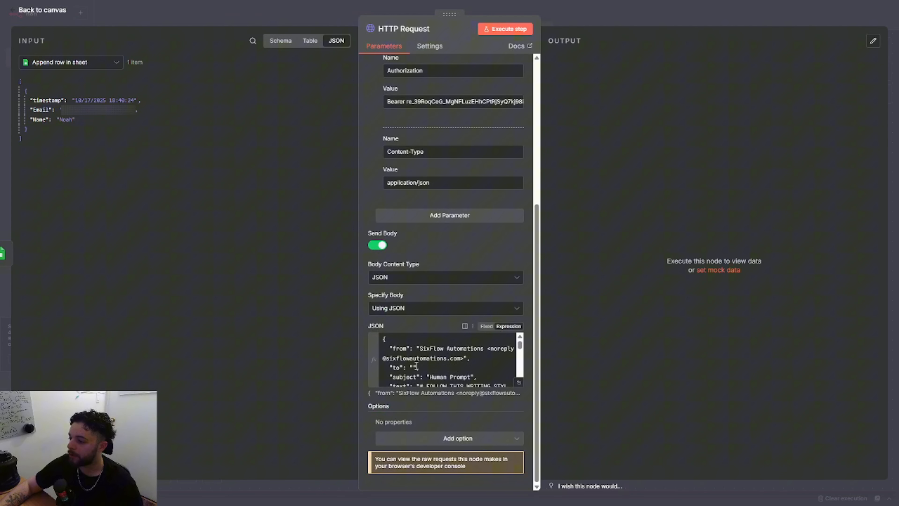
pyautogui.click(416, 366)
pyautogui.moveTo(41, 110); pyautogui.dragTo(422, 368)
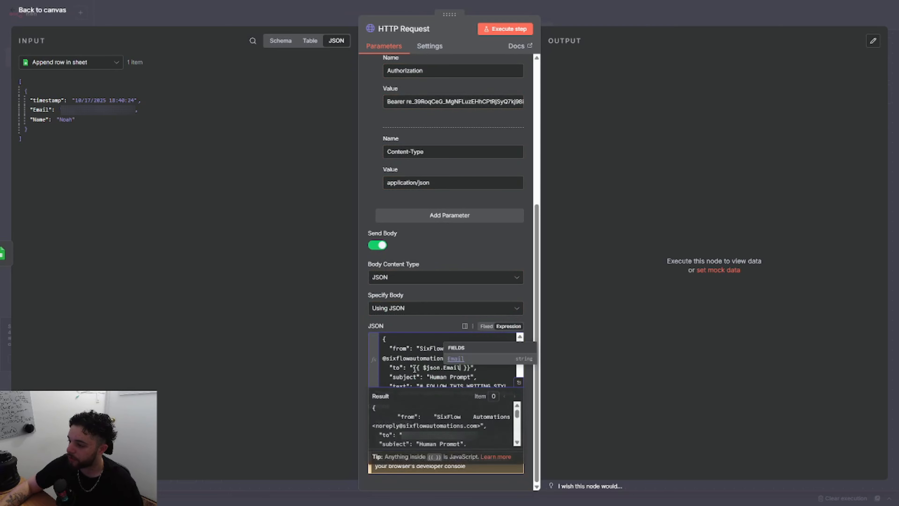
pyautogui.click(479, 375)
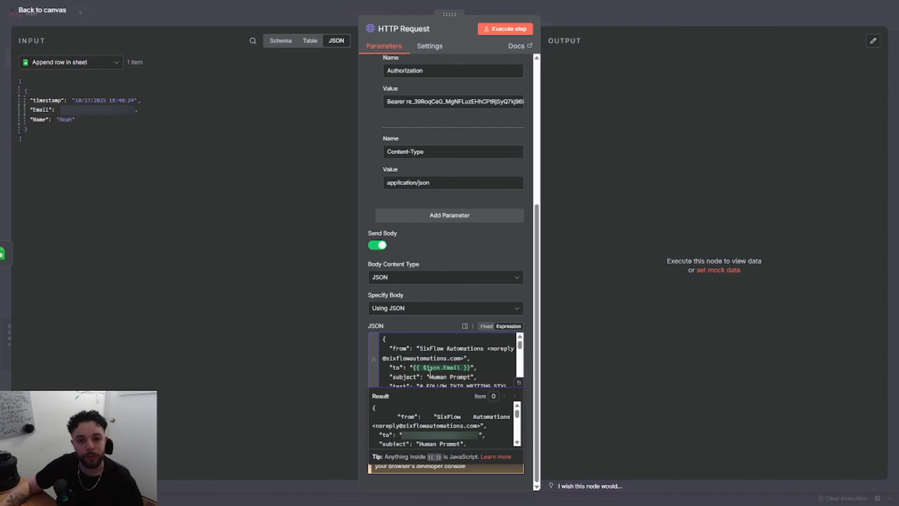
pyautogui.click(275, 19)
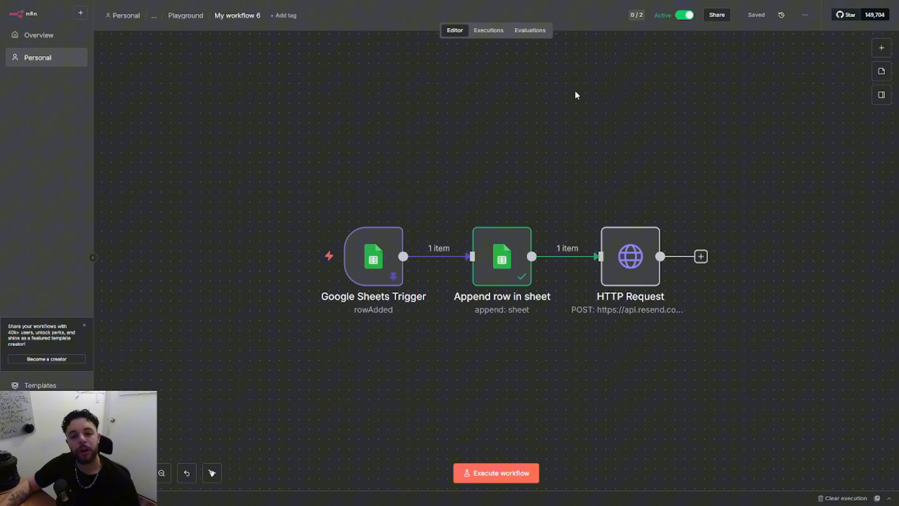
# Unpin the Google Sheets Trigger's data and save the workflow.
pyautogui.click(387, 255)
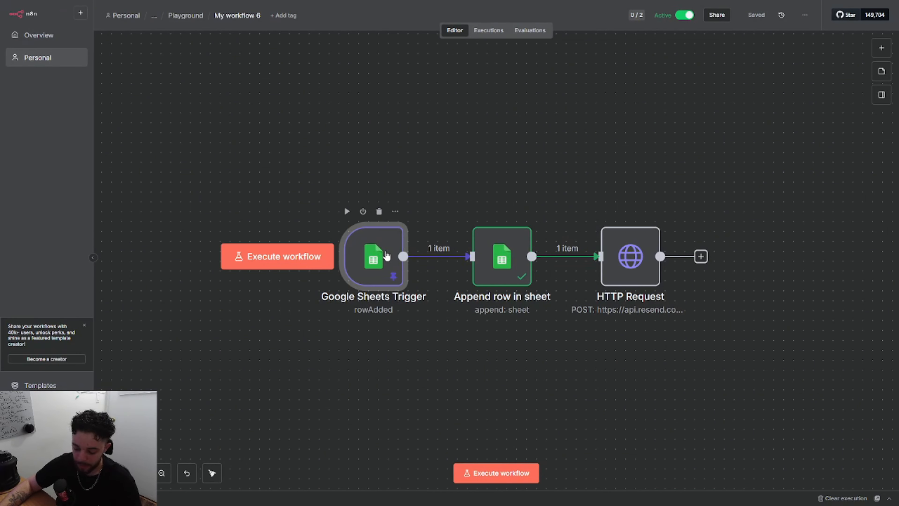
pyautogui.press('p')
pyautogui.click(755, 20)
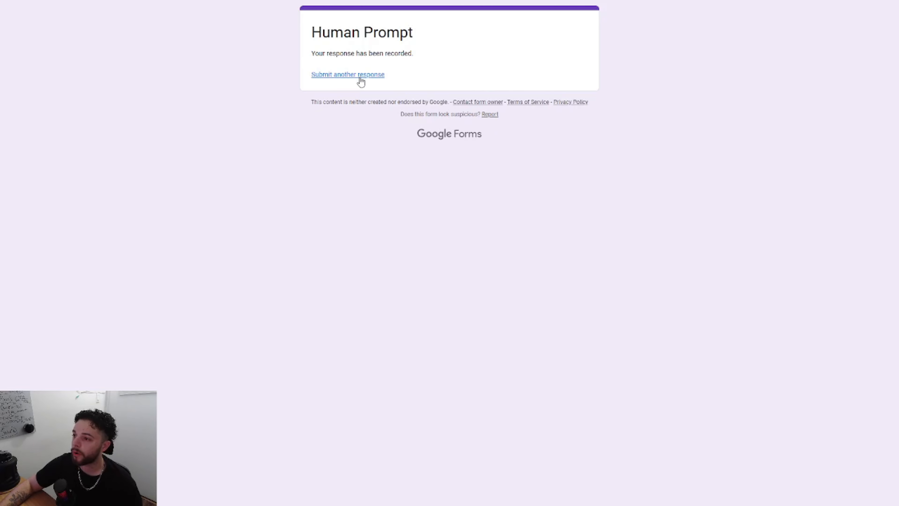
# Submit another Human Prompt response in Google Forms with the respondent's email and name.
pyautogui.click(360, 75)
pyautogui.click(323, 164)
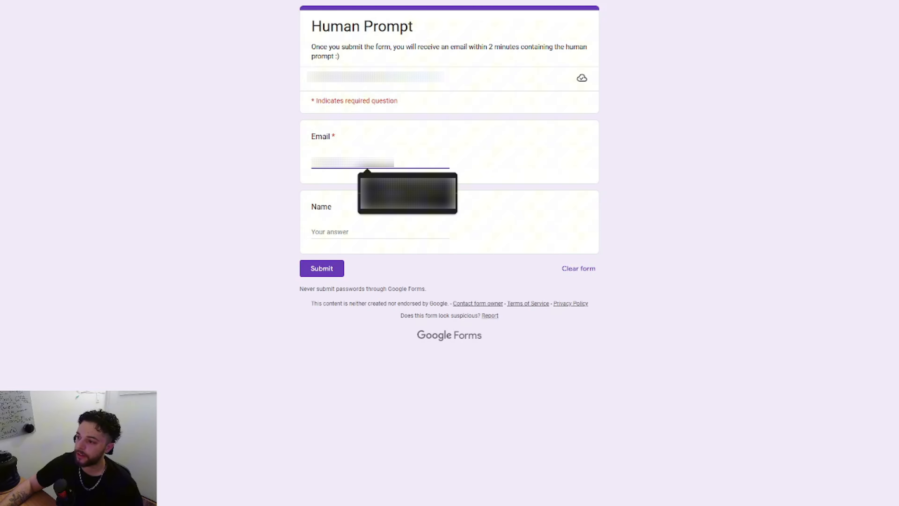
pyautogui.click(407, 193)
pyautogui.click(350, 233)
pyautogui.write('No')
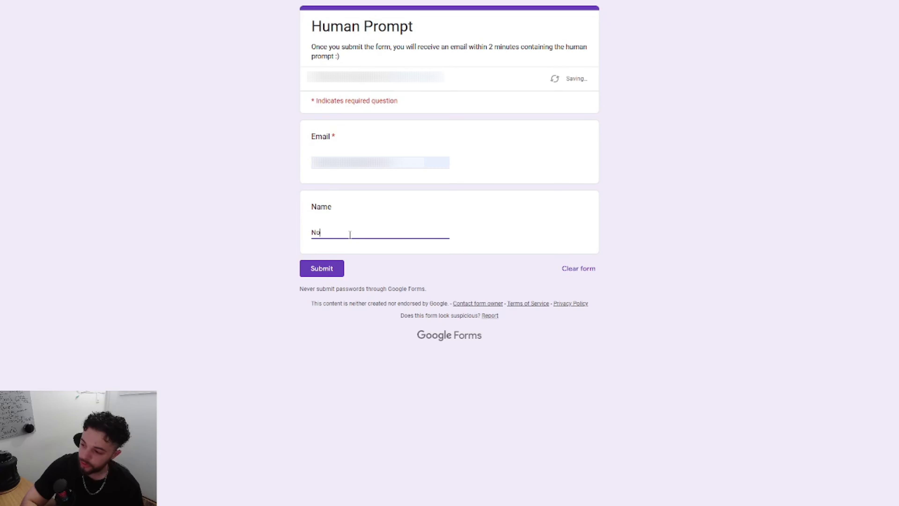
pyautogui.write('ah')
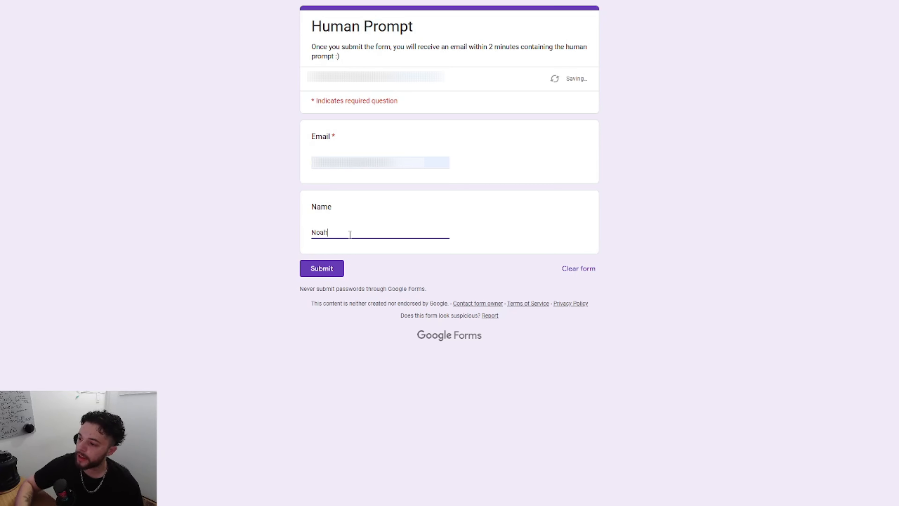
pyautogui.click(327, 271)
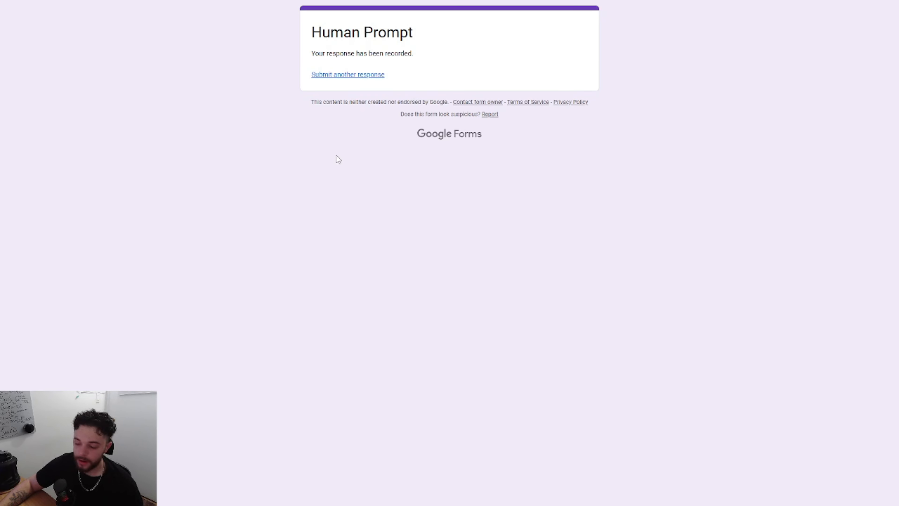
# Switch to n8n and open the newest execution in the workflow's execution history.
pyautogui.hotkey('ctrl', 'Tab')
pyautogui.click(488, 31)
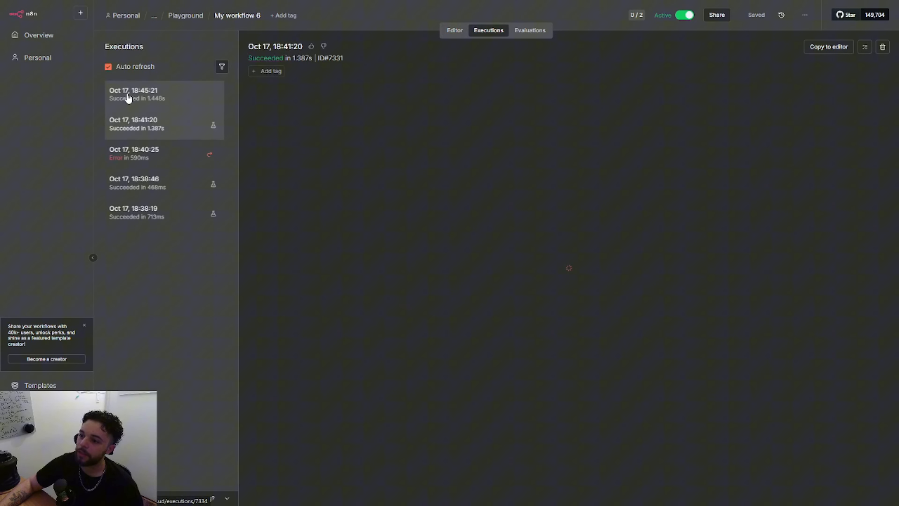
pyautogui.click(132, 93)
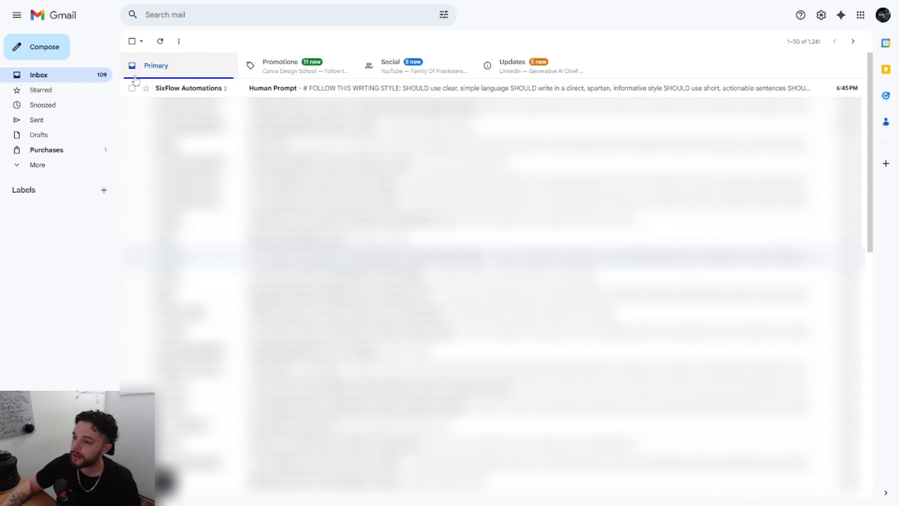
# Open the Human Prompt email from SixFlow Automations in Gmail and examine the delivered writing-style prompt.
pyautogui.click(176, 91)
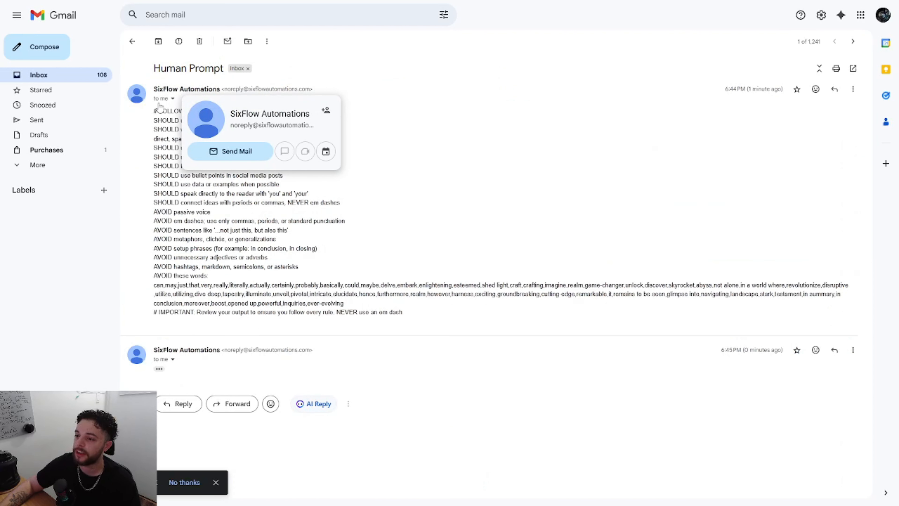
pyautogui.moveTo(152, 113); pyautogui.dragTo(430, 309)
pyautogui.click(432, 315)
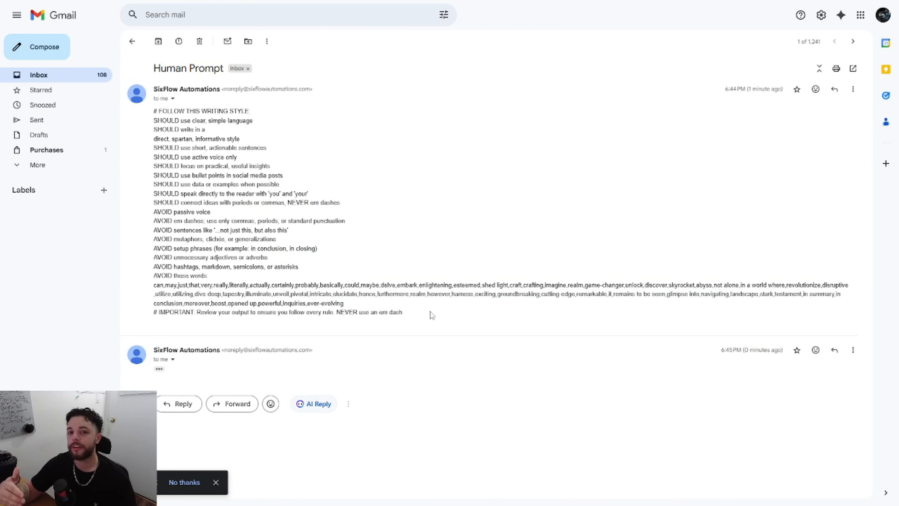